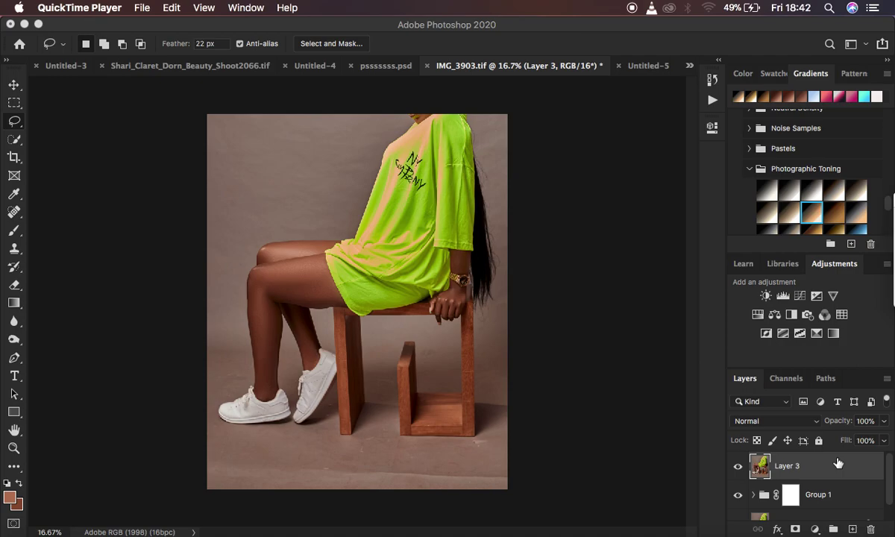
Add a Black & White adjustment layer above Layer 3.
{"action": "left_click", "coordinate": [815, 529]}
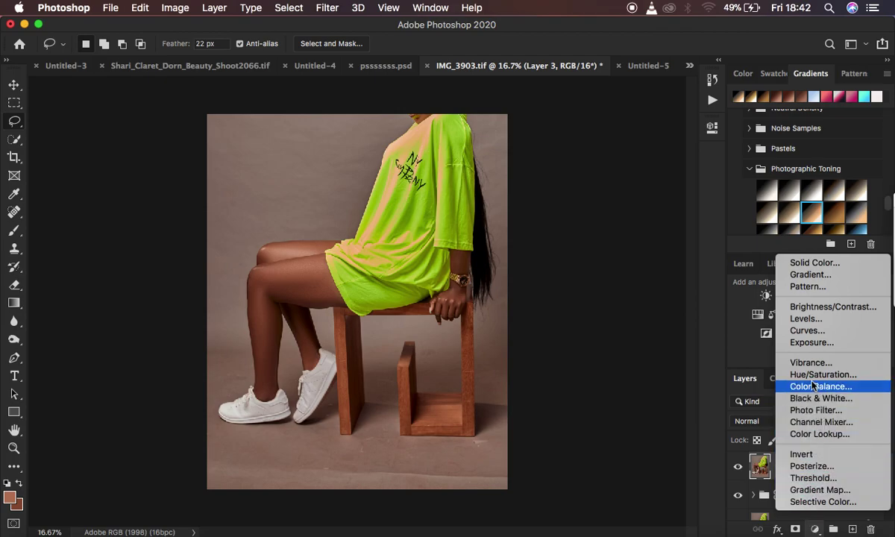
{"action": "left_click", "coordinate": [797, 399]}
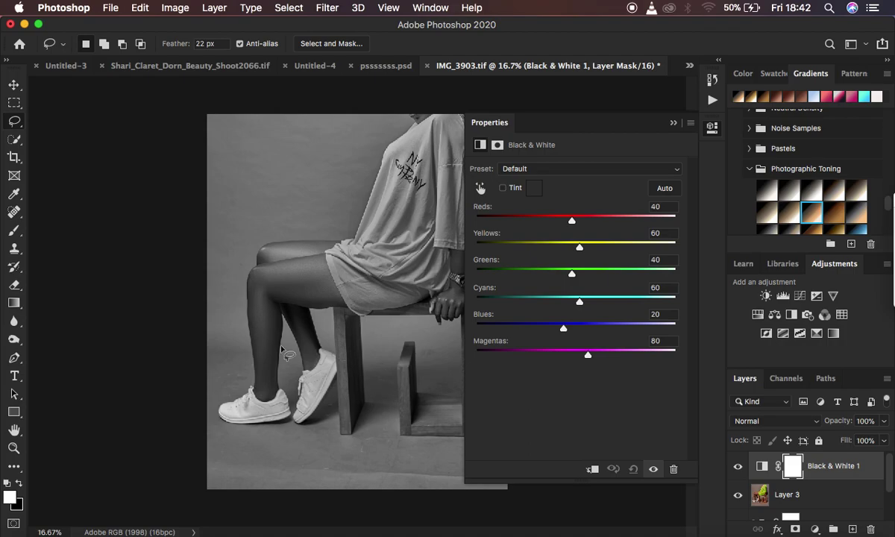
{"action": "left_click", "coordinate": [673, 122]}
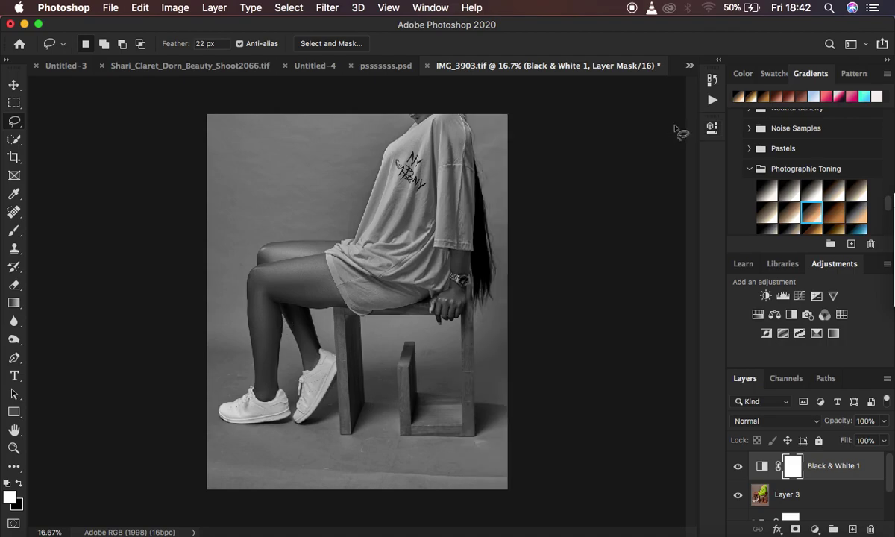
Hide the Black & White layer, examine the legs, shoes and floor in color, and show the layer again.
{"action": "left_click", "coordinate": [738, 466]}
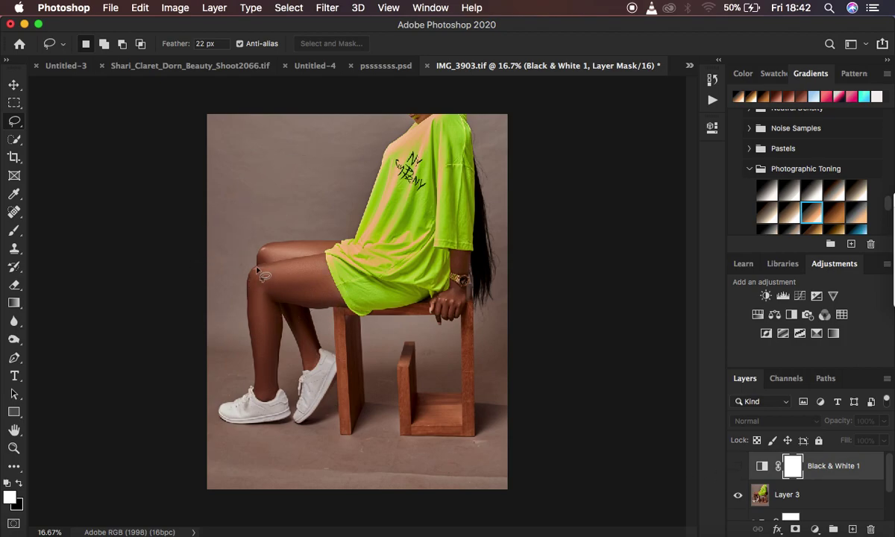
{"action": "key", "text": "super+h"}
{"action": "key", "text": "super+equal"}
{"action": "key", "text": "super+equal"}
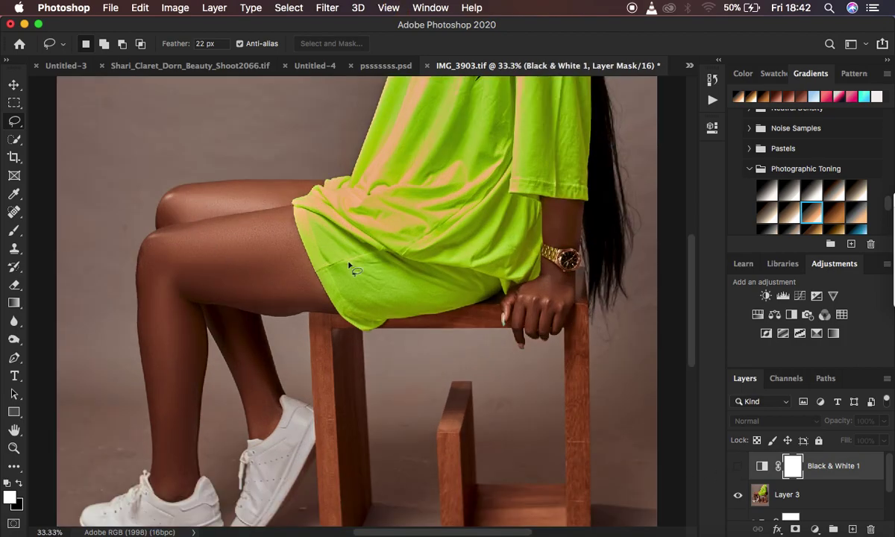
{"action": "scroll", "coordinate": [350, 269], "scroll_direction": "down", "scroll_amount": 2}
{"action": "scroll", "coordinate": [399, 293], "scroll_direction": "down", "scroll_amount": 3}
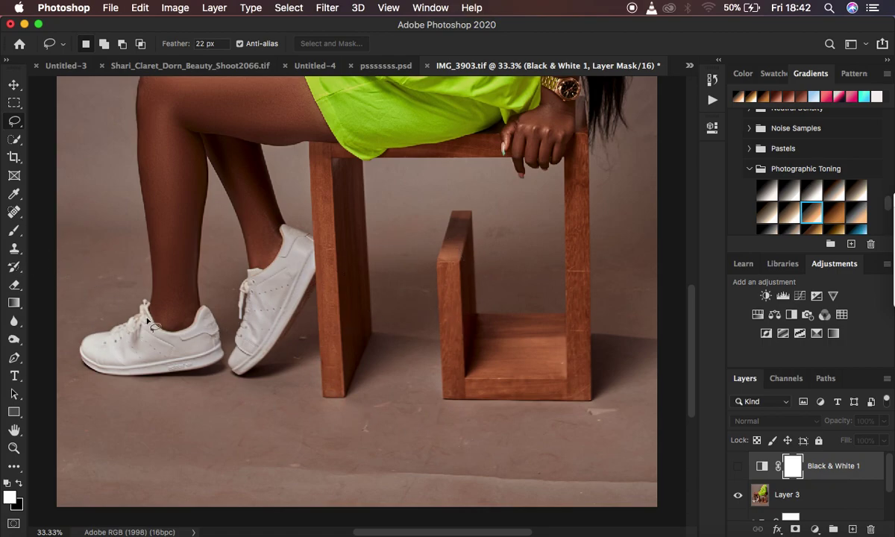
{"action": "left_click", "coordinate": [738, 466]}
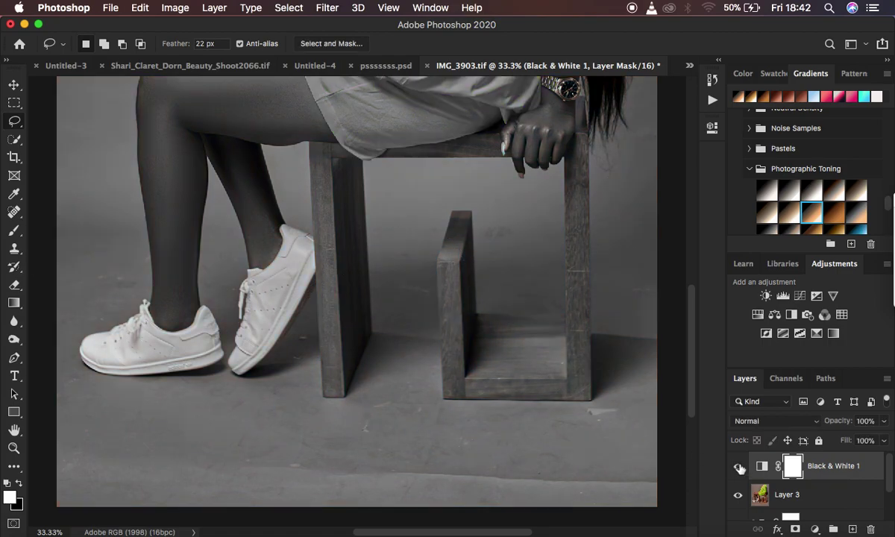
Darken the Black & White adjustment by setting its Reds to -21 and Yellows to -19.
{"action": "double_click", "coordinate": [762, 465]}
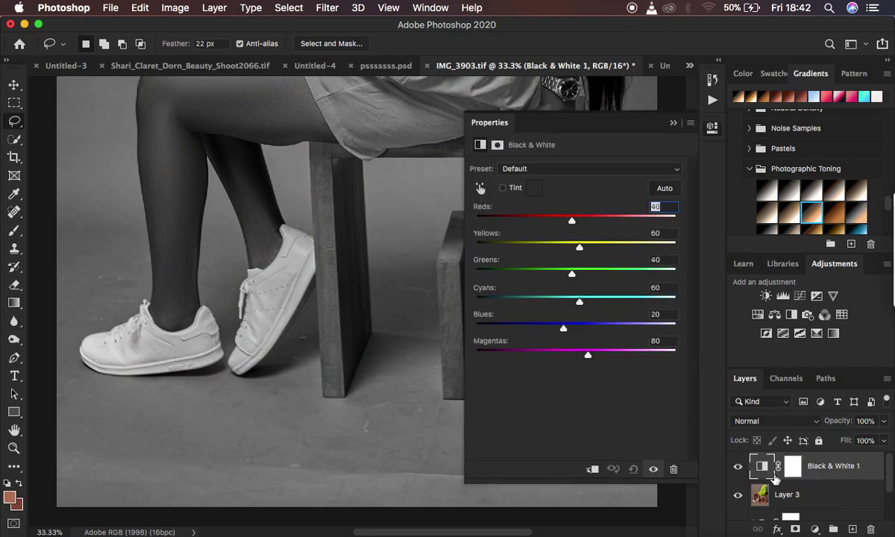
{"action": "left_click_drag", "start_coordinate": [571, 221], "coordinate": [549, 220]}
{"action": "left_click_drag", "start_coordinate": [580, 248], "coordinate": [549, 249]}
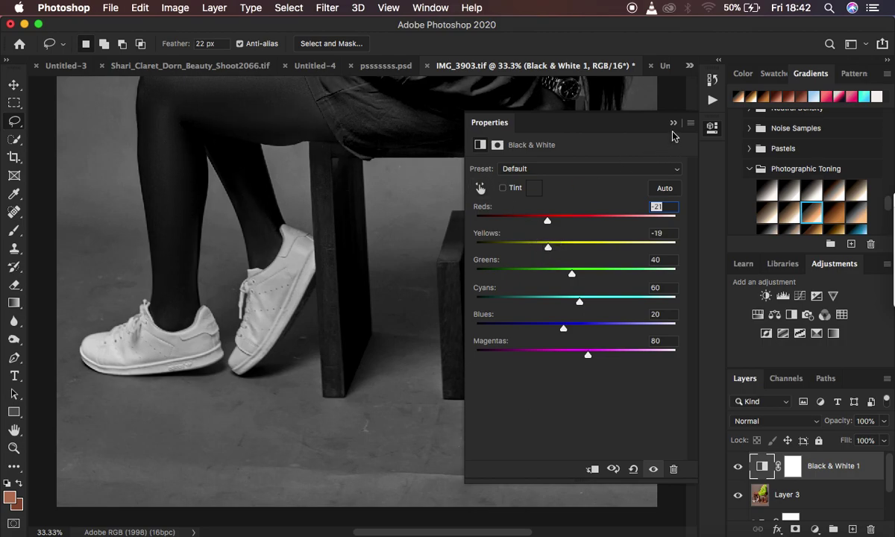
{"action": "double_click", "coordinate": [632, 122]}
Examine the darkened backdrop, shirt, hair and chair up close for uneven patches, comparing the backdrop with the color version.
{"action": "key", "text": "super+minus"}
{"action": "key", "text": "super+minus"}
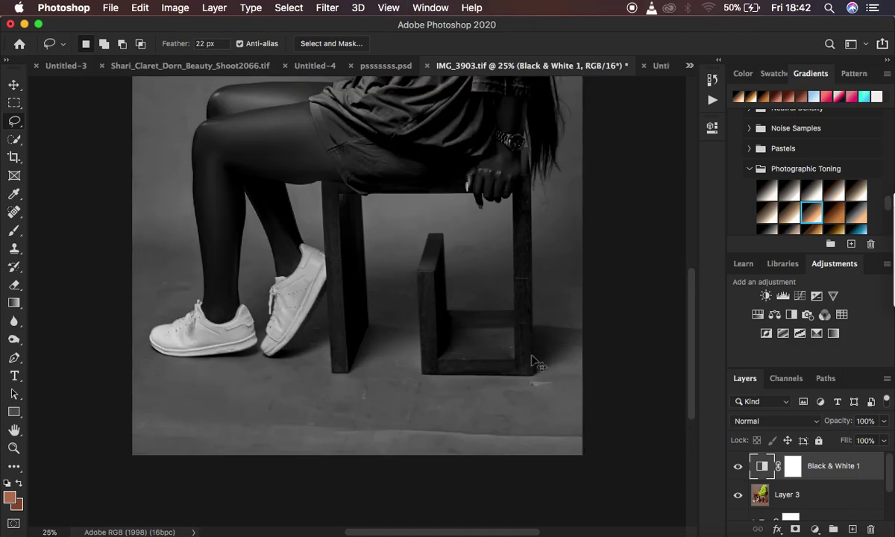
{"action": "key", "text": "super+plus"}
{"action": "key", "text": "super+plus"}
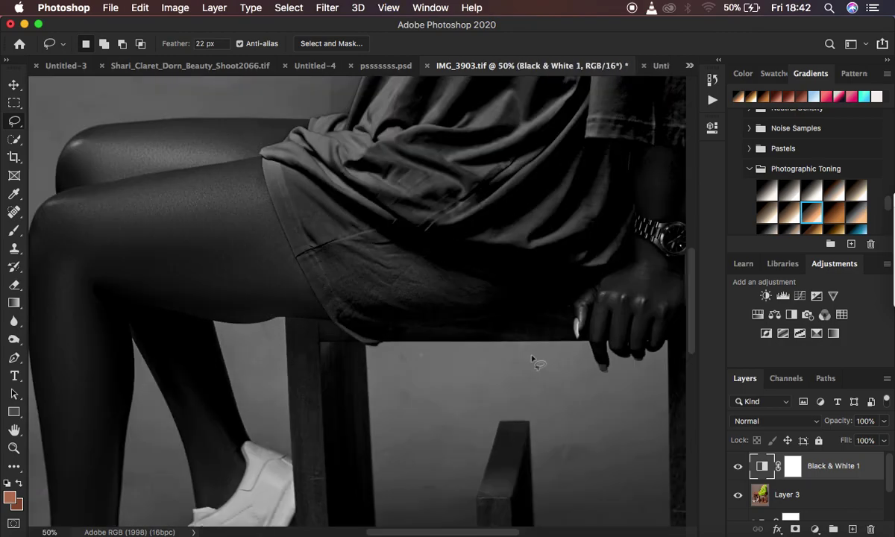
{"action": "scroll", "coordinate": [360, 306], "scroll_direction": "up", "scroll_amount": 5}
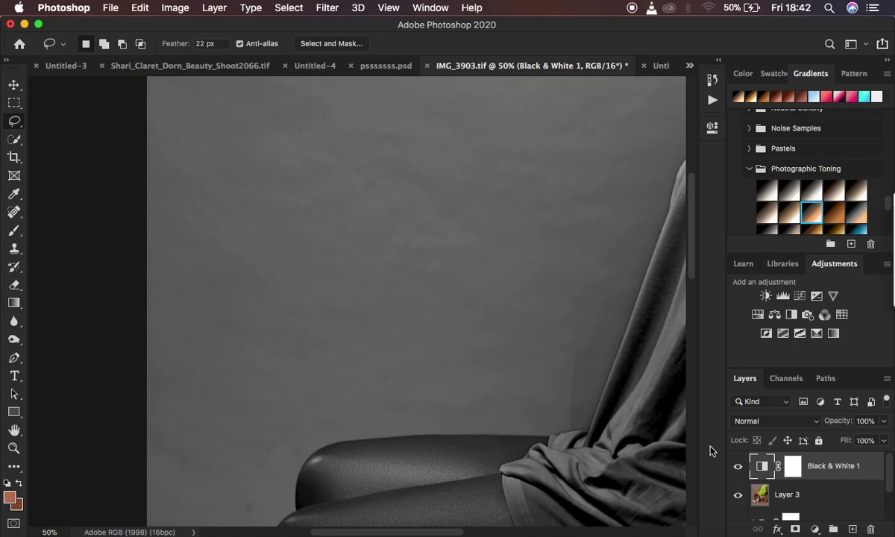
{"action": "left_click", "coordinate": [738, 467]}
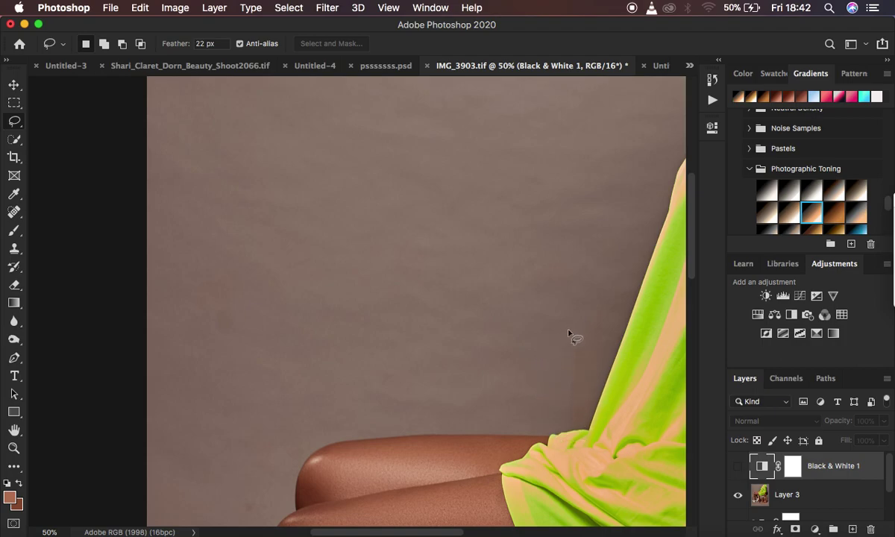
{"action": "left_click", "coordinate": [737, 465]}
{"action": "scroll", "coordinate": [610, 394], "scroll_direction": "right", "scroll_amount": 5}
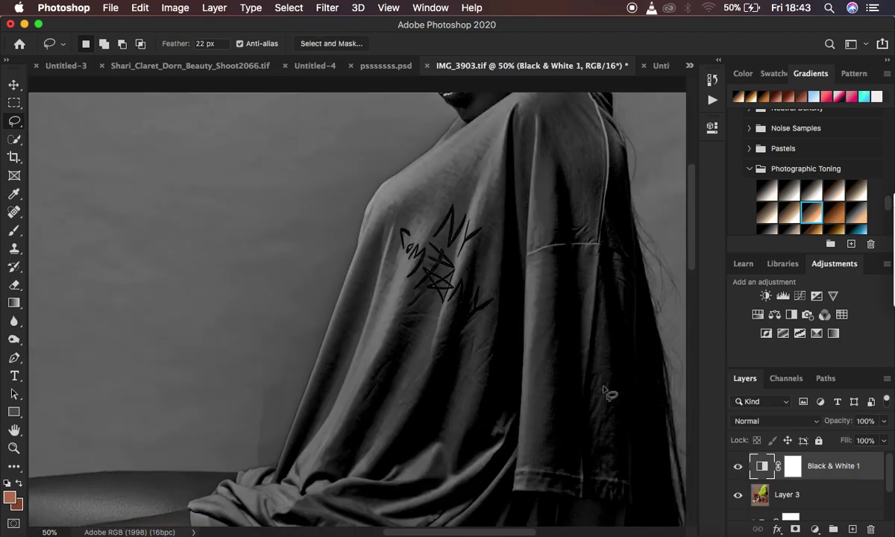
{"action": "scroll", "coordinate": [606, 392], "scroll_direction": "right", "scroll_amount": 10}
{"action": "scroll", "coordinate": [606, 391], "scroll_direction": "down", "scroll_amount": 4}
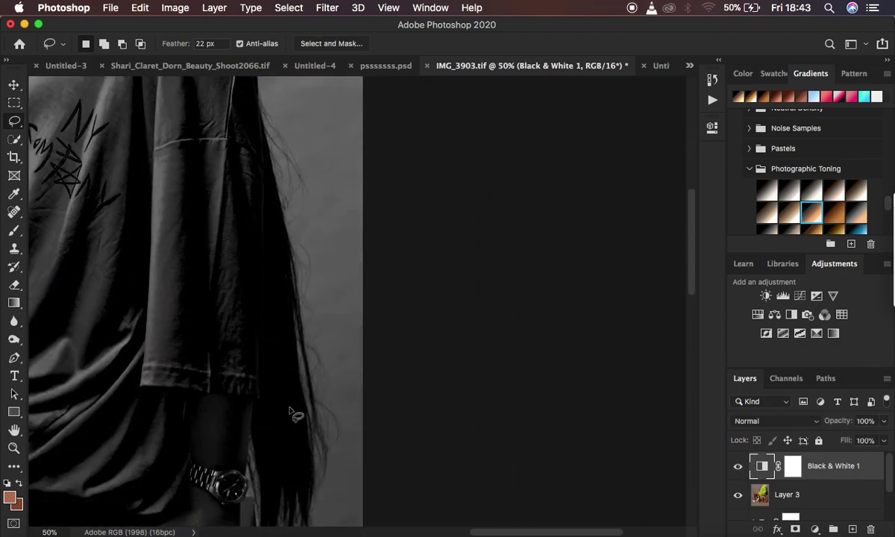
{"action": "scroll", "coordinate": [294, 414], "scroll_direction": "down", "scroll_amount": 20}
{"action": "scroll", "coordinate": [296, 415], "scroll_direction": "left", "scroll_amount": 5}
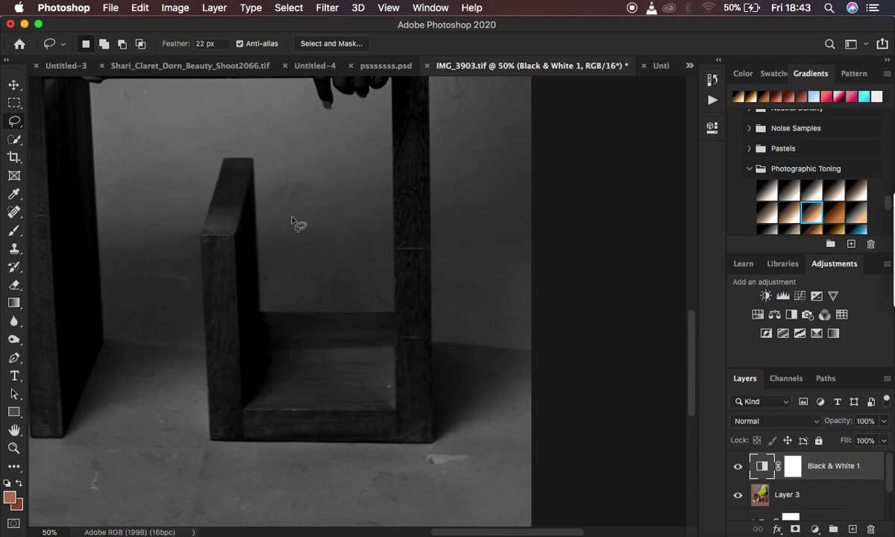
Compare the backdrop and floor around the chair repeatedly with and without the Black & White layer.
{"action": "left_click", "coordinate": [738, 467]}
{"action": "left_click", "coordinate": [739, 467]}
{"action": "left_click", "coordinate": [738, 467]}
{"action": "left_click", "coordinate": [738, 467]}
{"action": "left_click", "coordinate": [739, 468]}
{"action": "left_click", "coordinate": [739, 467]}
{"action": "left_click", "coordinate": [739, 468]}
{"action": "left_click", "coordinate": [739, 468]}
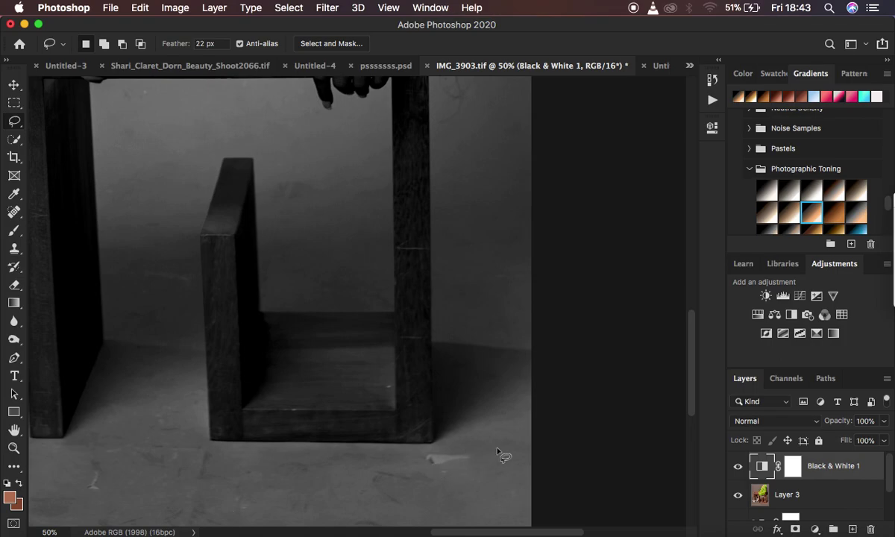
{"action": "left_click", "coordinate": [739, 467]}
{"action": "left_click", "coordinate": [739, 466]}
Select Layer 3 and set up a cleaned Mixer Brush that is cleaned after each stroke.
{"action": "left_click", "coordinate": [783, 496]}
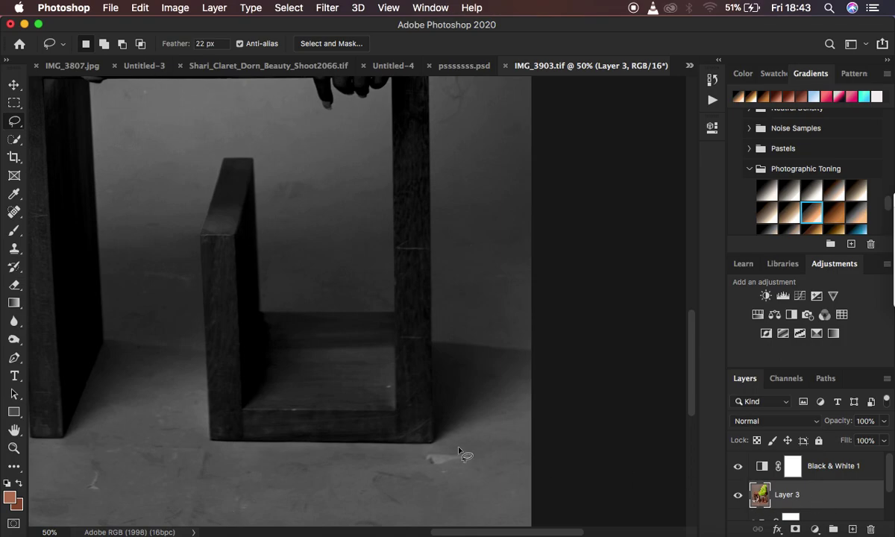
{"action": "left_click", "coordinate": [14, 232]}
{"action": "mouse_move", "coordinate": [14, 232]}
{"action": "left_mouse_down"}
{"action": "mouse_move", "coordinate": [41, 228]}
{"action": "mouse_move", "coordinate": [63, 270]}
{"action": "left_mouse_up"}
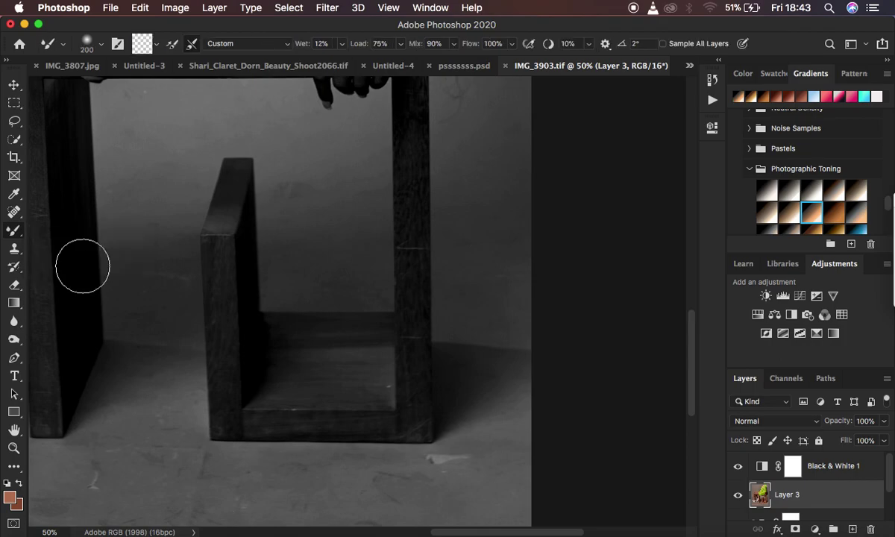
{"action": "left_click", "coordinate": [156, 44]}
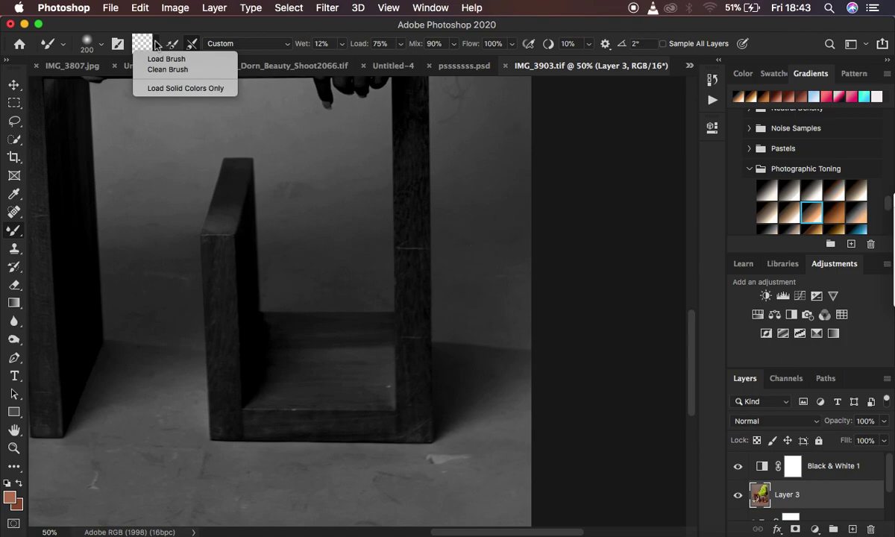
{"action": "left_click", "coordinate": [164, 69]}
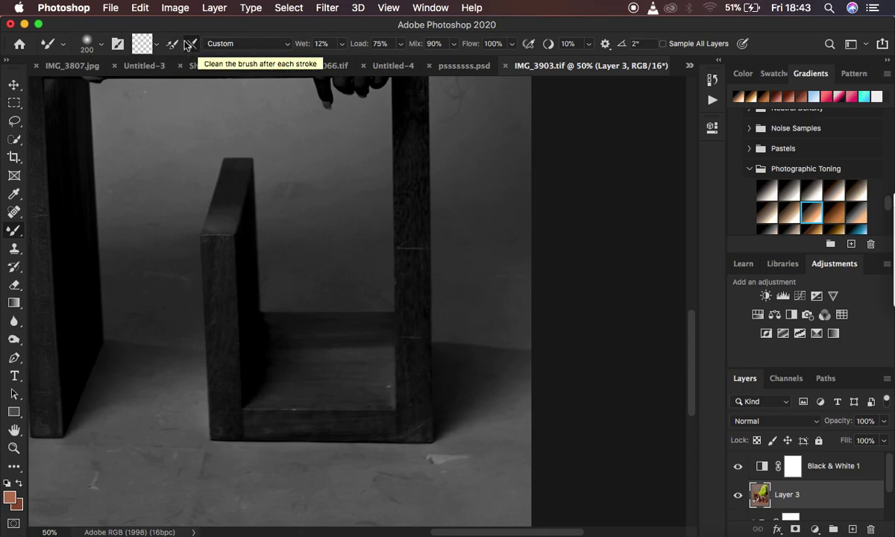
{"action": "left_click", "coordinate": [191, 43]}
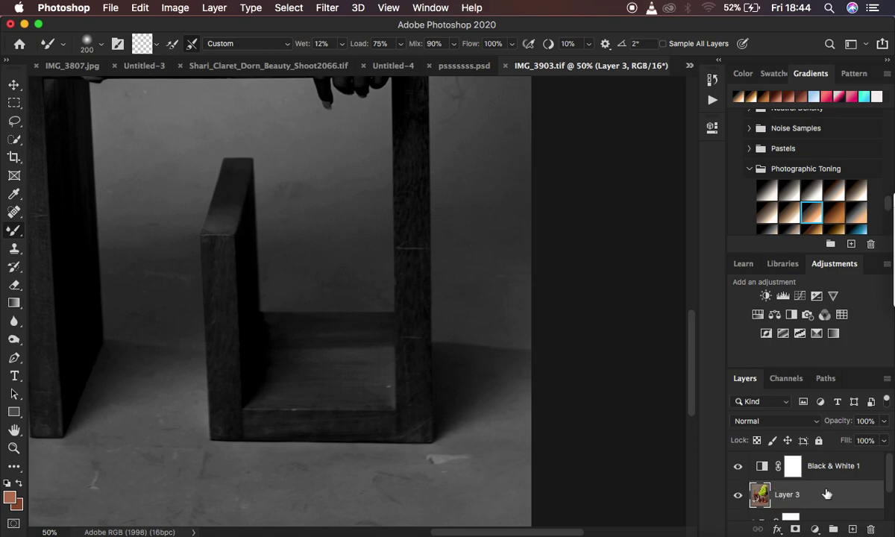
{"action": "left_click", "coordinate": [812, 467]}
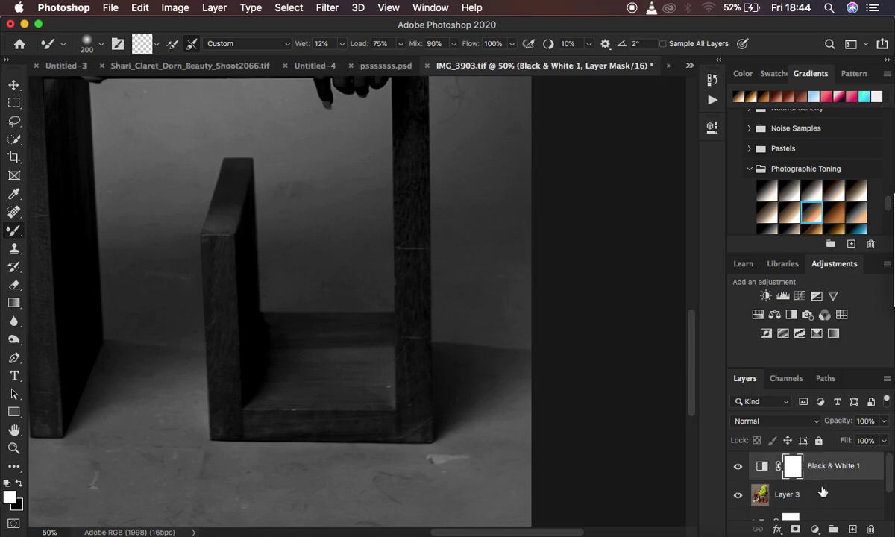
{"action": "left_click", "coordinate": [819, 491]}
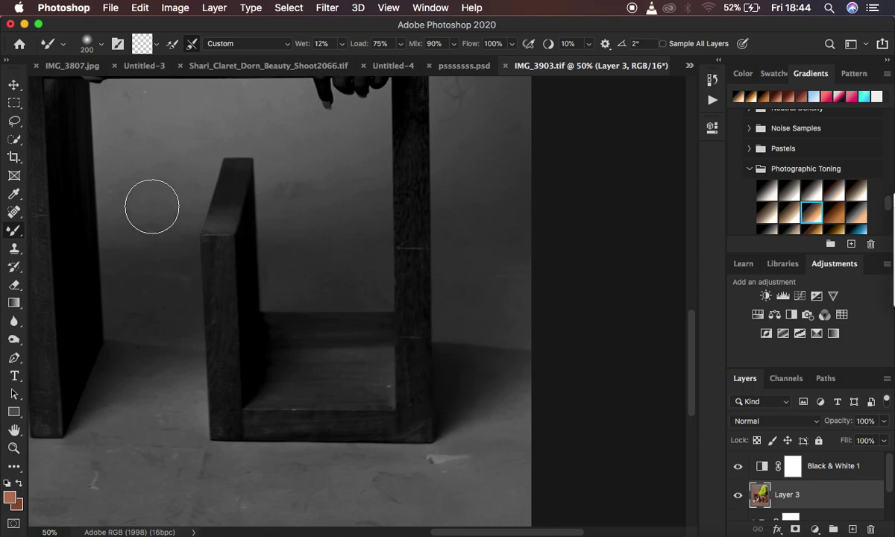
Smooth the patchy backdrop seen through the chair's openings with small Mixer Brush strokes on Layer 3.
{"action": "key", "text": "bracketleft"}
{"action": "mouse_move", "coordinate": [288, 185]}
{"action": "left_mouse_down"}
{"action": "mouse_move", "coordinate": [296, 224]}
{"action": "mouse_move", "coordinate": [309, 199]}
{"action": "mouse_move", "coordinate": [324, 240]}
{"action": "left_mouse_up"}
{"action": "mouse_move", "coordinate": [335, 186]}
{"action": "left_mouse_down"}
{"action": "mouse_move", "coordinate": [335, 232]}
{"action": "mouse_move", "coordinate": [353, 244]}
{"action": "mouse_move", "coordinate": [355, 216]}
{"action": "left_mouse_up"}
{"action": "mouse_move", "coordinate": [299, 226]}
{"action": "left_mouse_down"}
{"action": "mouse_move", "coordinate": [280, 253]}
{"action": "mouse_move", "coordinate": [303, 233]}
{"action": "mouse_move", "coordinate": [351, 279]}
{"action": "mouse_move", "coordinate": [359, 271]}
{"action": "mouse_move", "coordinate": [367, 283]}
{"action": "mouse_move", "coordinate": [321, 284]}
{"action": "mouse_move", "coordinate": [300, 254]}
{"action": "mouse_move", "coordinate": [342, 290]}
{"action": "mouse_move", "coordinate": [370, 280]}
{"action": "mouse_move", "coordinate": [281, 262]}
{"action": "mouse_move", "coordinate": [325, 194]}
{"action": "mouse_move", "coordinate": [353, 182]}
{"action": "mouse_move", "coordinate": [338, 188]}
{"action": "mouse_move", "coordinate": [342, 176]}
{"action": "mouse_move", "coordinate": [309, 153]}
{"action": "mouse_move", "coordinate": [297, 160]}
{"action": "mouse_move", "coordinate": [314, 146]}
{"action": "mouse_move", "coordinate": [279, 126]}
{"action": "mouse_move", "coordinate": [286, 120]}
{"action": "mouse_move", "coordinate": [318, 149]}
{"action": "mouse_move", "coordinate": [178, 124]}
{"action": "mouse_move", "coordinate": [171, 106]}
{"action": "mouse_move", "coordinate": [138, 147]}
{"action": "mouse_move", "coordinate": [129, 224]}
{"action": "mouse_move", "coordinate": [183, 201]}
{"action": "mouse_move", "coordinate": [138, 206]}
{"action": "mouse_move", "coordinate": [161, 207]}
{"action": "mouse_move", "coordinate": [160, 215]}
{"action": "left_mouse_up"}
{"action": "mouse_move", "coordinate": [134, 272]}
{"action": "left_mouse_down"}
{"action": "mouse_move", "coordinate": [142, 292]}
{"action": "mouse_move", "coordinate": [174, 295]}
{"action": "mouse_move", "coordinate": [156, 295]}
{"action": "mouse_move", "coordinate": [126, 226]}
{"action": "mouse_move", "coordinate": [128, 292]}
{"action": "mouse_move", "coordinate": [149, 308]}
{"action": "mouse_move", "coordinate": [148, 195]}
{"action": "mouse_move", "coordinate": [164, 294]}
{"action": "mouse_move", "coordinate": [136, 296]}
{"action": "mouse_move", "coordinate": [156, 295]}
{"action": "mouse_move", "coordinate": [182, 262]}
{"action": "mouse_move", "coordinate": [175, 218]}
{"action": "left_mouse_up"}
{"action": "key", "text": "bracketleft"}
{"action": "mouse_move", "coordinate": [180, 316]}
{"action": "left_mouse_down"}
{"action": "mouse_move", "coordinate": [133, 330]}
{"action": "mouse_move", "coordinate": [186, 314]}
{"action": "mouse_move", "coordinate": [161, 293]}
{"action": "left_mouse_up"}
{"action": "mouse_move", "coordinate": [125, 224]}
{"action": "left_mouse_down"}
{"action": "mouse_move", "coordinate": [112, 198]}
{"action": "mouse_move", "coordinate": [113, 236]}
{"action": "mouse_move", "coordinate": [136, 214]}
{"action": "left_mouse_up"}
{"action": "mouse_move", "coordinate": [297, 186]}
{"action": "left_mouse_down"}
{"action": "mouse_move", "coordinate": [316, 221]}
{"action": "mouse_move", "coordinate": [376, 260]}
{"action": "mouse_move", "coordinate": [382, 294]}
{"action": "mouse_move", "coordinate": [374, 171]}
{"action": "mouse_move", "coordinate": [378, 224]}
{"action": "mouse_move", "coordinate": [355, 179]}
{"action": "mouse_move", "coordinate": [279, 200]}
{"action": "mouse_move", "coordinate": [310, 225]}
{"action": "mouse_move", "coordinate": [298, 217]}
{"action": "left_mouse_up"}
Enlarge the Mixer Brush to 175 and blend the backdrop just below the chair's seat.
{"action": "key", "text": "bracketright"}
{"action": "key", "text": "bracketright"}
{"action": "key", "text": "bracketright"}
{"action": "mouse_move", "coordinate": [175, 122]}
{"action": "left_mouse_down"}
{"action": "mouse_move", "coordinate": [124, 115]}
{"action": "mouse_move", "coordinate": [118, 140]}
{"action": "left_mouse_up"}
{"action": "scroll", "coordinate": [343, 176], "scroll_direction": "up", "scroll_amount": 5}
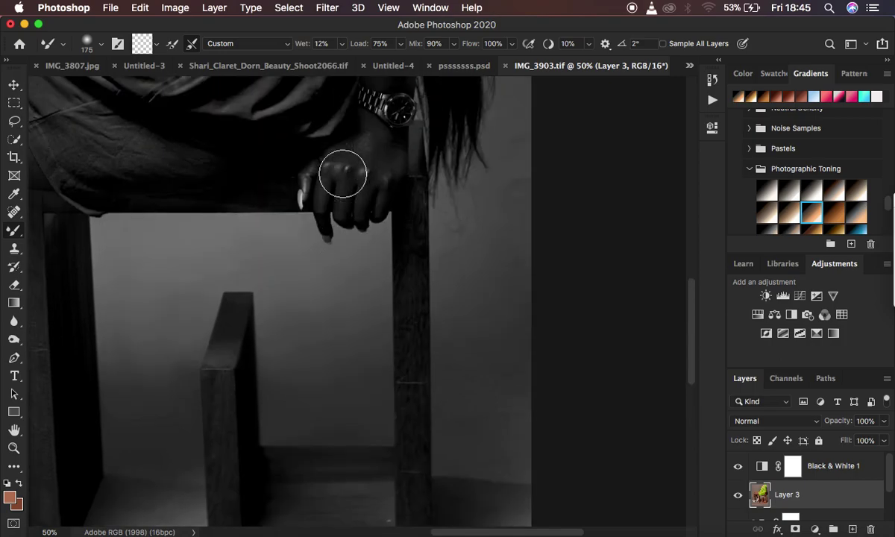
{"action": "mouse_move", "coordinate": [171, 242]}
{"action": "left_mouse_down"}
{"action": "mouse_move", "coordinate": [140, 260]}
{"action": "mouse_move", "coordinate": [136, 356]}
{"action": "mouse_move", "coordinate": [173, 361]}
{"action": "mouse_move", "coordinate": [160, 360]}
{"action": "left_mouse_up"}
Check the floor in color, then blend away the fold line across it below the chair with the Mixer Brush.
{"action": "left_click", "coordinate": [737, 468]}
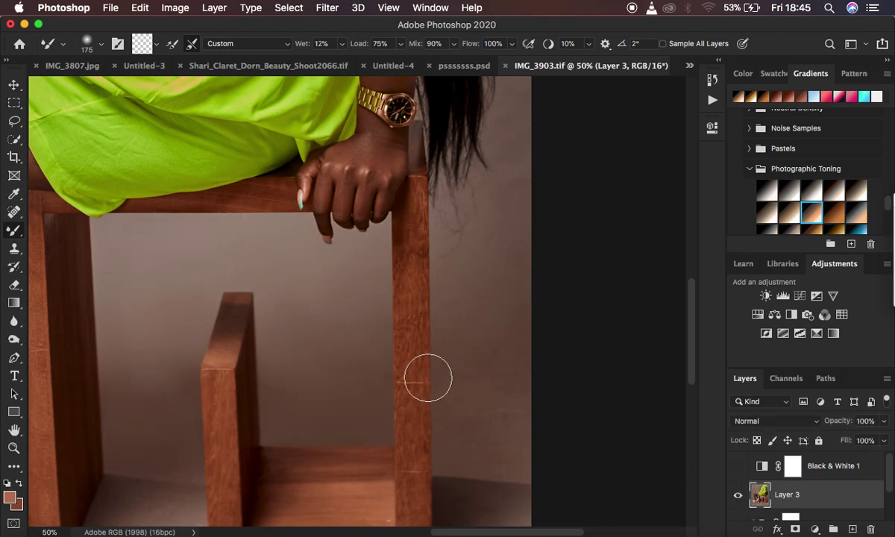
{"action": "scroll", "coordinate": [428, 379], "scroll_direction": "down", "scroll_amount": 5}
{"action": "scroll", "coordinate": [432, 396], "scroll_direction": "down", "scroll_amount": 2}
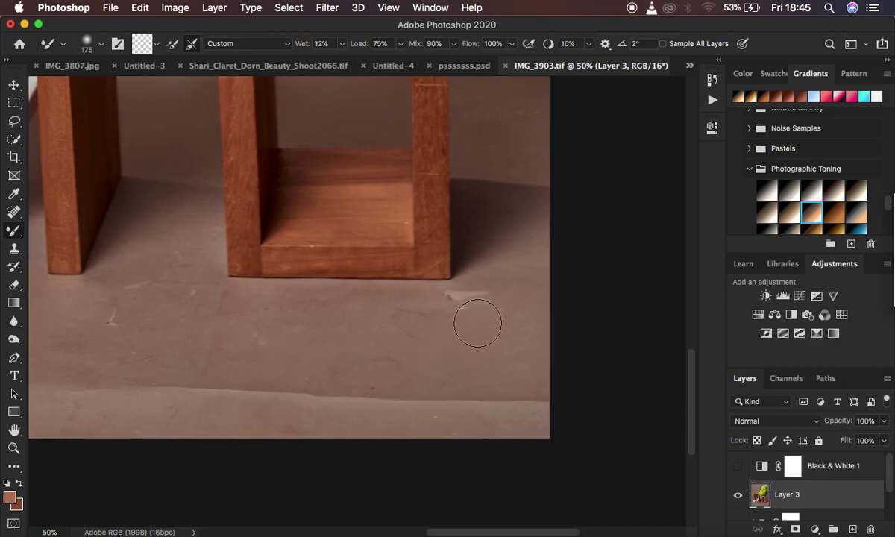
{"action": "left_click", "coordinate": [737, 466]}
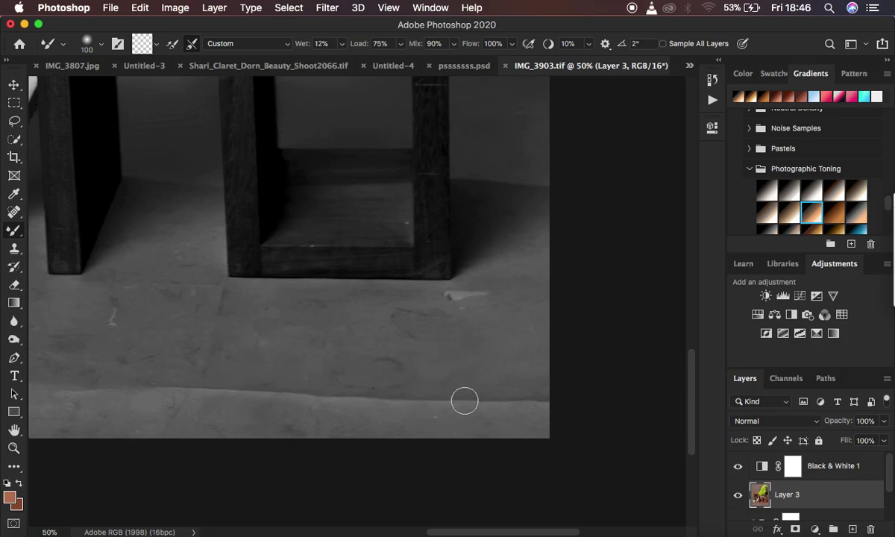
{"action": "mouse_move", "coordinate": [493, 392]}
{"action": "left_mouse_down"}
{"action": "mouse_move", "coordinate": [489, 424]}
{"action": "mouse_move", "coordinate": [473, 387]}
{"action": "mouse_move", "coordinate": [458, 388]}
{"action": "mouse_move", "coordinate": [453, 416]}
{"action": "mouse_move", "coordinate": [413, 388]}
{"action": "mouse_move", "coordinate": [385, 412]}
{"action": "mouse_move", "coordinate": [383, 393]}
{"action": "mouse_move", "coordinate": [376, 413]}
{"action": "mouse_move", "coordinate": [358, 414]}
{"action": "mouse_move", "coordinate": [342, 384]}
{"action": "mouse_move", "coordinate": [306, 393]}
{"action": "left_mouse_up"}
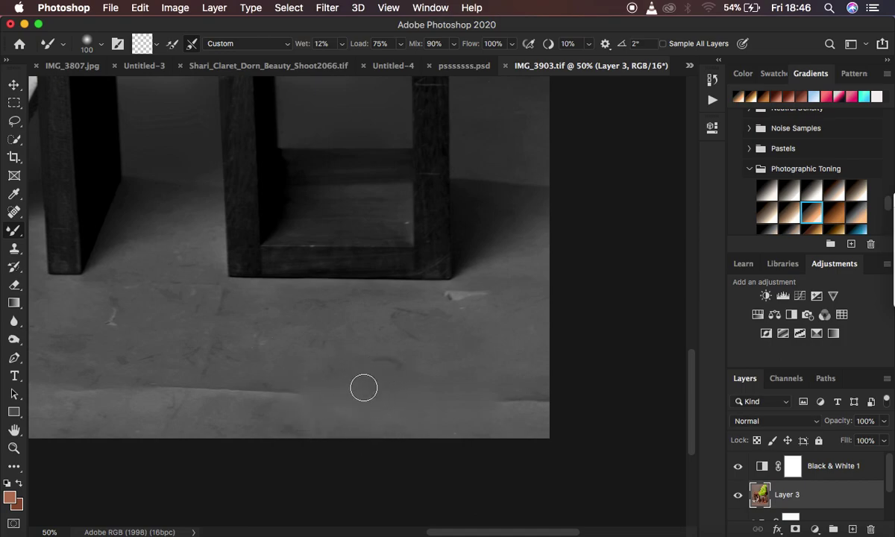
{"action": "mouse_move", "coordinate": [489, 388]}
{"action": "left_mouse_down"}
{"action": "mouse_move", "coordinate": [513, 386]}
{"action": "mouse_move", "coordinate": [503, 376]}
{"action": "mouse_move", "coordinate": [522, 414]}
{"action": "mouse_move", "coordinate": [532, 410]}
{"action": "mouse_move", "coordinate": [433, 387]}
{"action": "left_mouse_up"}
{"action": "mouse_move", "coordinate": [261, 390]}
{"action": "left_mouse_down"}
{"action": "mouse_move", "coordinate": [288, 391]}
{"action": "mouse_move", "coordinate": [233, 380]}
{"action": "mouse_move", "coordinate": [328, 410]}
{"action": "mouse_move", "coordinate": [215, 406]}
{"action": "mouse_move", "coordinate": [198, 372]}
{"action": "mouse_move", "coordinate": [177, 391]}
{"action": "mouse_move", "coordinate": [172, 413]}
{"action": "mouse_move", "coordinate": [150, 408]}
{"action": "mouse_move", "coordinate": [192, 411]}
{"action": "mouse_move", "coordinate": [221, 370]}
{"action": "mouse_move", "coordinate": [222, 338]}
{"action": "mouse_move", "coordinate": [282, 356]}
{"action": "left_mouse_up"}
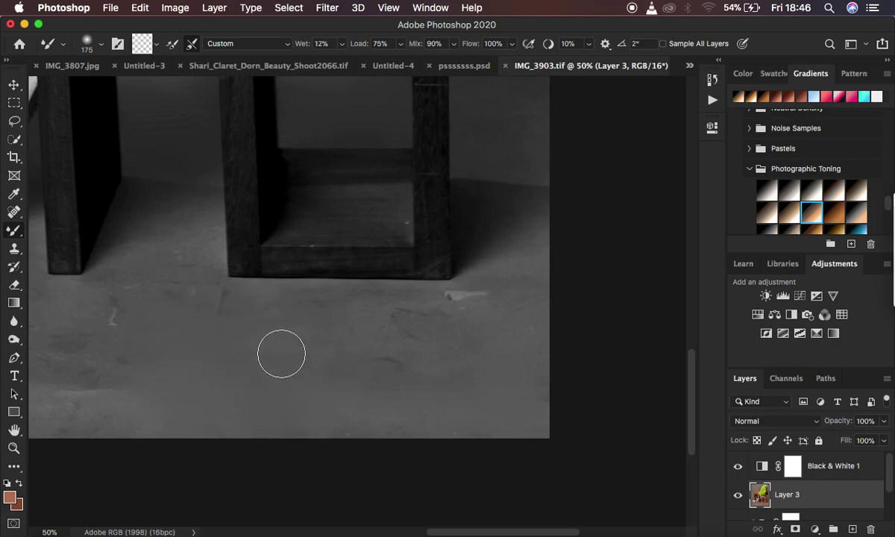
Smooth out the light mark, scratches and stains on the floor in front of the chair, checking the result in color.
{"action": "key", "text": "bracketleft"}
{"action": "mouse_move", "coordinate": [481, 293]}
{"action": "left_mouse_down"}
{"action": "mouse_move", "coordinate": [445, 306]}
{"action": "mouse_move", "coordinate": [473, 289]}
{"action": "mouse_move", "coordinate": [487, 297]}
{"action": "mouse_move", "coordinate": [396, 343]}
{"action": "mouse_move", "coordinate": [379, 381]}
{"action": "mouse_move", "coordinate": [395, 374]}
{"action": "mouse_move", "coordinate": [361, 349]}
{"action": "mouse_move", "coordinate": [335, 352]}
{"action": "mouse_move", "coordinate": [329, 336]}
{"action": "mouse_move", "coordinate": [388, 316]}
{"action": "mouse_move", "coordinate": [304, 377]}
{"action": "mouse_move", "coordinate": [389, 373]}
{"action": "mouse_move", "coordinate": [435, 356]}
{"action": "mouse_move", "coordinate": [483, 324]}
{"action": "mouse_move", "coordinate": [524, 244]}
{"action": "mouse_move", "coordinate": [525, 292]}
{"action": "mouse_move", "coordinate": [465, 394]}
{"action": "mouse_move", "coordinate": [434, 367]}
{"action": "mouse_move", "coordinate": [433, 335]}
{"action": "mouse_move", "coordinate": [346, 386]}
{"action": "mouse_move", "coordinate": [357, 410]}
{"action": "mouse_move", "coordinate": [335, 384]}
{"action": "left_mouse_up"}
{"action": "key", "text": "bracketright"}
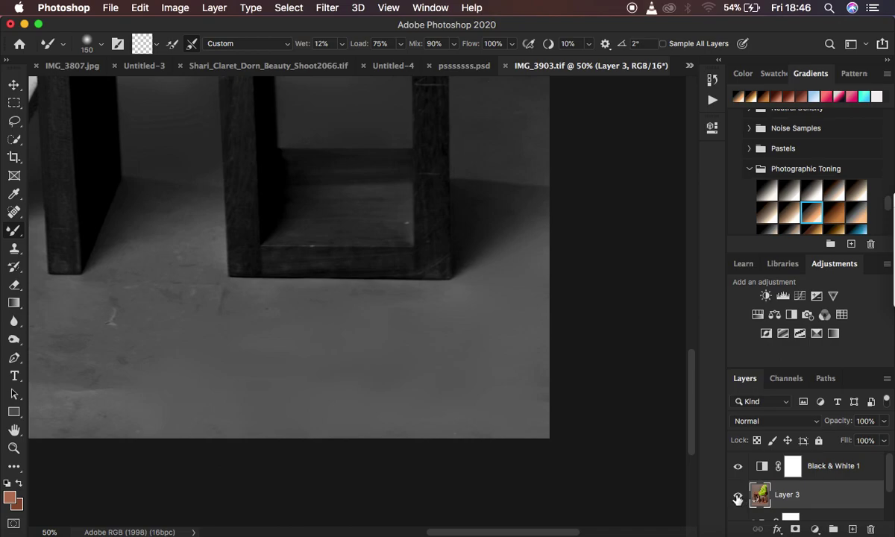
{"action": "left_click", "coordinate": [737, 468]}
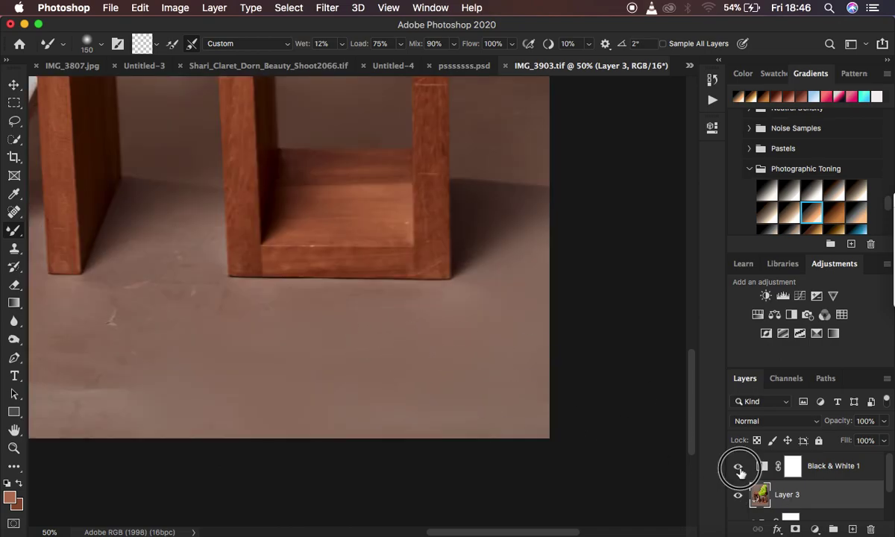
{"action": "left_click", "coordinate": [738, 466]}
{"action": "mouse_move", "coordinate": [411, 309]}
{"action": "left_mouse_down"}
{"action": "mouse_move", "coordinate": [333, 304]}
{"action": "mouse_move", "coordinate": [433, 299]}
{"action": "mouse_move", "coordinate": [336, 309]}
{"action": "mouse_move", "coordinate": [137, 304]}
{"action": "mouse_move", "coordinate": [95, 338]}
{"action": "mouse_move", "coordinate": [127, 295]}
{"action": "left_mouse_up"}
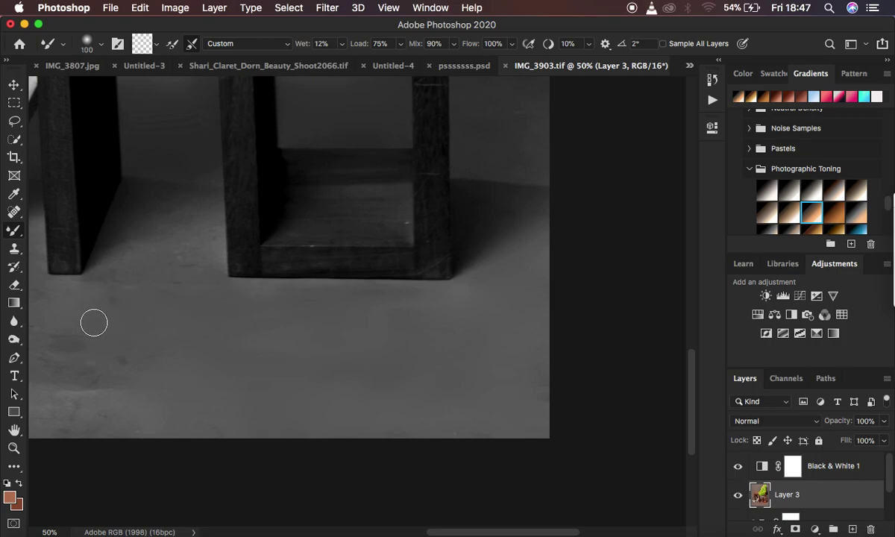
{"action": "mouse_move", "coordinate": [104, 330]}
{"action": "left_mouse_down"}
{"action": "mouse_move", "coordinate": [67, 377]}
{"action": "mouse_move", "coordinate": [43, 347]}
{"action": "mouse_move", "coordinate": [73, 390]}
{"action": "mouse_move", "coordinate": [94, 392]}
{"action": "mouse_move", "coordinate": [102, 406]}
{"action": "mouse_move", "coordinate": [68, 432]}
{"action": "mouse_move", "coordinate": [65, 399]}
{"action": "mouse_move", "coordinate": [122, 366]}
{"action": "mouse_move", "coordinate": [117, 325]}
{"action": "mouse_move", "coordinate": [144, 265]}
{"action": "mouse_move", "coordinate": [173, 262]}
{"action": "mouse_move", "coordinate": [179, 273]}
{"action": "mouse_move", "coordinate": [164, 287]}
{"action": "mouse_move", "coordinate": [137, 280]}
{"action": "mouse_move", "coordinate": [112, 286]}
{"action": "left_mouse_up"}
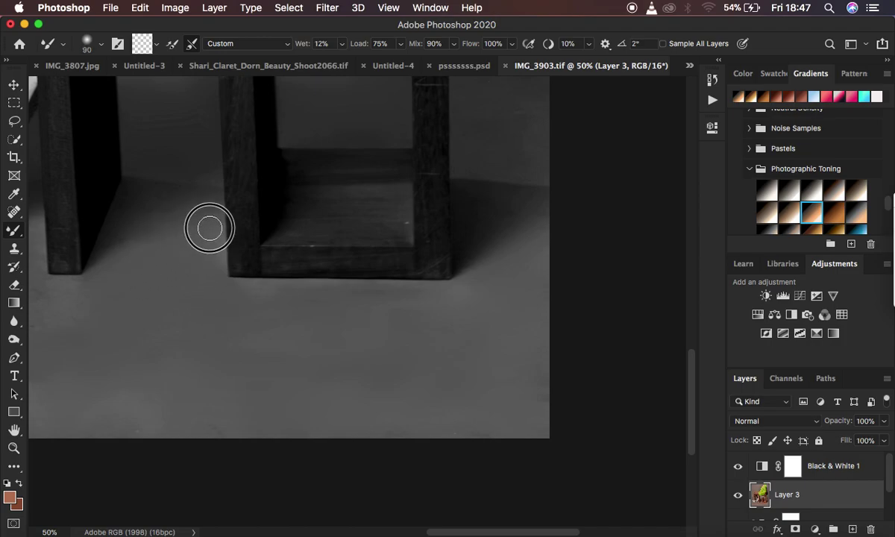
Soften the shadows on the floor between the chair's legs and beside its outer leg with a size 90 Mixer Brush.
{"action": "mouse_move", "coordinate": [185, 208]}
{"action": "left_mouse_down"}
{"action": "mouse_move", "coordinate": [153, 209]}
{"action": "mouse_move", "coordinate": [122, 230]}
{"action": "mouse_move", "coordinate": [132, 212]}
{"action": "mouse_move", "coordinate": [168, 200]}
{"action": "mouse_move", "coordinate": [212, 201]}
{"action": "mouse_move", "coordinate": [202, 183]}
{"action": "mouse_move", "coordinate": [204, 193]}
{"action": "left_mouse_up"}
{"action": "mouse_move", "coordinate": [152, 165]}
{"action": "left_mouse_down"}
{"action": "mouse_move", "coordinate": [140, 169]}
{"action": "mouse_move", "coordinate": [200, 144]}
{"action": "mouse_move", "coordinate": [208, 180]}
{"action": "left_mouse_up"}
{"action": "left_click_drag", "start_coordinate": [116, 231], "coordinate": [102, 253]}
{"action": "mouse_move", "coordinate": [482, 212]}
{"action": "left_mouse_down"}
{"action": "mouse_move", "coordinate": [514, 209]}
{"action": "mouse_move", "coordinate": [515, 202]}
{"action": "mouse_move", "coordinate": [493, 227]}
{"action": "left_mouse_up"}
{"action": "left_click_drag", "start_coordinate": [531, 199], "coordinate": [535, 225]}
{"action": "scroll", "coordinate": [494, 204], "scroll_direction": "up", "scroll_amount": 5}
{"action": "scroll", "coordinate": [495, 204], "scroll_direction": "right", "scroll_amount": 1}
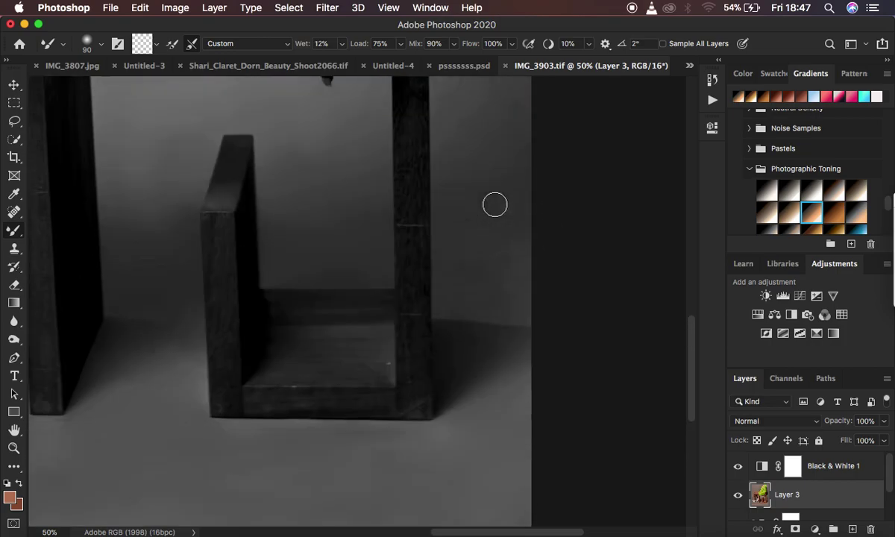
Blend the backdrop between the chair's uprights, then smooth the strip behind the chair with a size 175 Mixer Brush.
{"action": "mouse_move", "coordinate": [319, 246]}
{"action": "left_mouse_down"}
{"action": "mouse_move", "coordinate": [286, 250]}
{"action": "mouse_move", "coordinate": [321, 256]}
{"action": "mouse_move", "coordinate": [320, 268]}
{"action": "mouse_move", "coordinate": [370, 259]}
{"action": "left_mouse_up"}
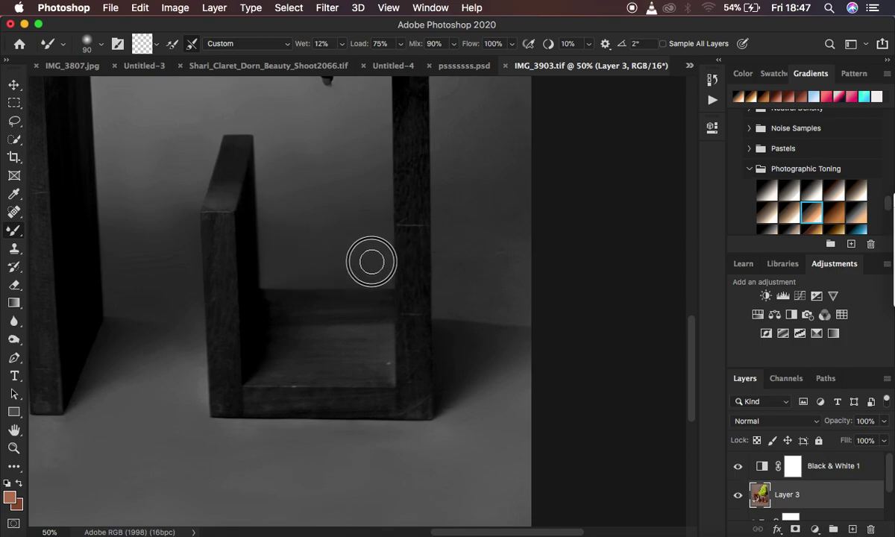
{"action": "key", "text": "bracketright"}
{"action": "mouse_move", "coordinate": [474, 249]}
{"action": "left_mouse_down"}
{"action": "mouse_move", "coordinate": [493, 280]}
{"action": "mouse_move", "coordinate": [507, 254]}
{"action": "mouse_move", "coordinate": [492, 290]}
{"action": "mouse_move", "coordinate": [461, 194]}
{"action": "mouse_move", "coordinate": [506, 215]}
{"action": "mouse_move", "coordinate": [472, 160]}
{"action": "mouse_move", "coordinate": [512, 266]}
{"action": "mouse_move", "coordinate": [491, 211]}
{"action": "left_mouse_up"}
{"action": "scroll", "coordinate": [490, 211], "scroll_direction": "up", "scroll_amount": 5}
{"action": "mouse_move", "coordinate": [481, 268]}
{"action": "left_mouse_down"}
{"action": "mouse_move", "coordinate": [479, 280]}
{"action": "mouse_move", "coordinate": [482, 191]}
{"action": "mouse_move", "coordinate": [499, 138]}
{"action": "mouse_move", "coordinate": [480, 314]}
{"action": "mouse_move", "coordinate": [449, 349]}
{"action": "mouse_move", "coordinate": [499, 437]}
{"action": "left_mouse_up"}
Smooth the narrow strip of backdrop behind the model's long hair and back with the size 175 Mixer Brush.
{"action": "scroll", "coordinate": [499, 239], "scroll_direction": "up", "scroll_amount": 5}
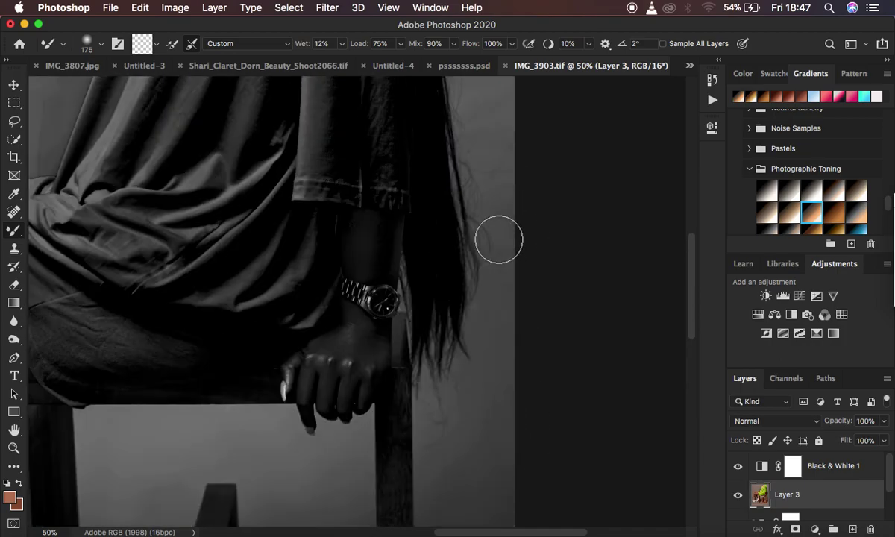
{"action": "scroll", "coordinate": [511, 218], "scroll_direction": "up", "scroll_amount": 5}
{"action": "mouse_move", "coordinate": [511, 215]}
{"action": "left_mouse_down"}
{"action": "mouse_move", "coordinate": [475, 153]}
{"action": "mouse_move", "coordinate": [508, 413]}
{"action": "mouse_move", "coordinate": [496, 507]}
{"action": "left_mouse_up"}
{"action": "scroll", "coordinate": [493, 357], "scroll_direction": "down", "scroll_amount": 4}
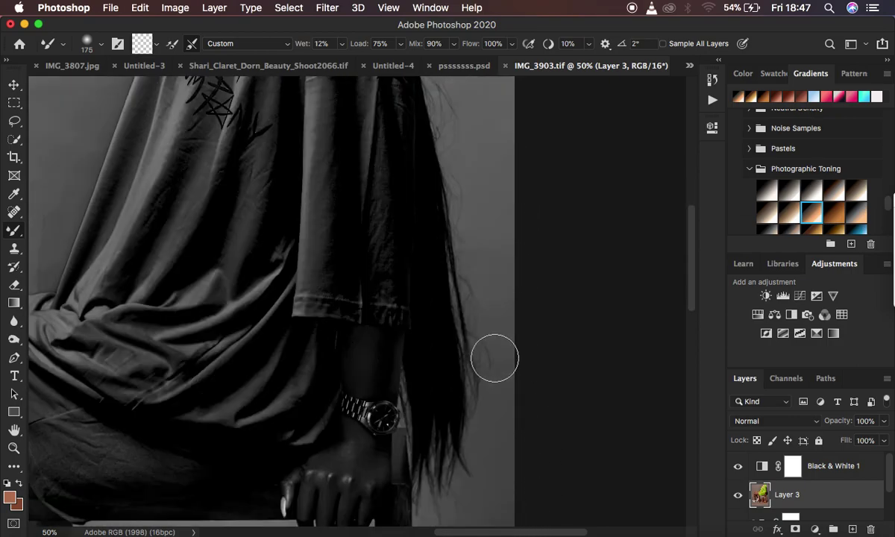
{"action": "mouse_move", "coordinate": [486, 449]}
{"action": "left_mouse_down"}
{"action": "mouse_move", "coordinate": [479, 482]}
{"action": "mouse_move", "coordinate": [473, 445]}
{"action": "left_mouse_up"}
{"action": "scroll", "coordinate": [520, 252], "scroll_direction": "up", "scroll_amount": 15}
{"action": "mouse_move", "coordinate": [519, 252]}
{"action": "left_mouse_down"}
{"action": "mouse_move", "coordinate": [512, 291]}
{"action": "mouse_move", "coordinate": [478, 295]}
{"action": "mouse_move", "coordinate": [447, 229]}
{"action": "mouse_move", "coordinate": [463, 205]}
{"action": "mouse_move", "coordinate": [490, 195]}
{"action": "mouse_move", "coordinate": [477, 223]}
{"action": "mouse_move", "coordinate": [444, 216]}
{"action": "mouse_move", "coordinate": [498, 206]}
{"action": "mouse_move", "coordinate": [493, 327]}
{"action": "left_mouse_up"}
Enlarge the Mixer Brush to 500 and blend out the blotches on the open backdrop in front of the model's torso.
{"action": "scroll", "coordinate": [127, 267], "scroll_direction": "left", "scroll_amount": 6}
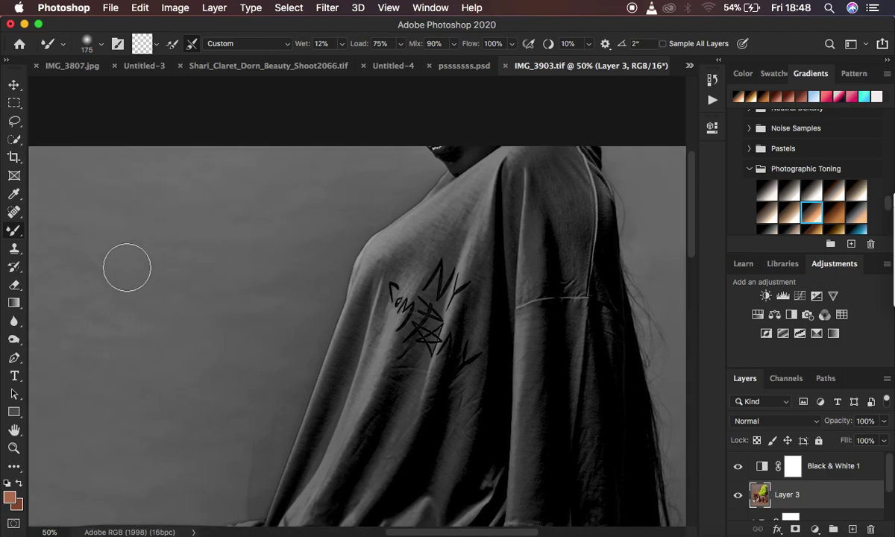
{"action": "key", "text": "super+minus"}
{"action": "key", "text": "super+minus"}
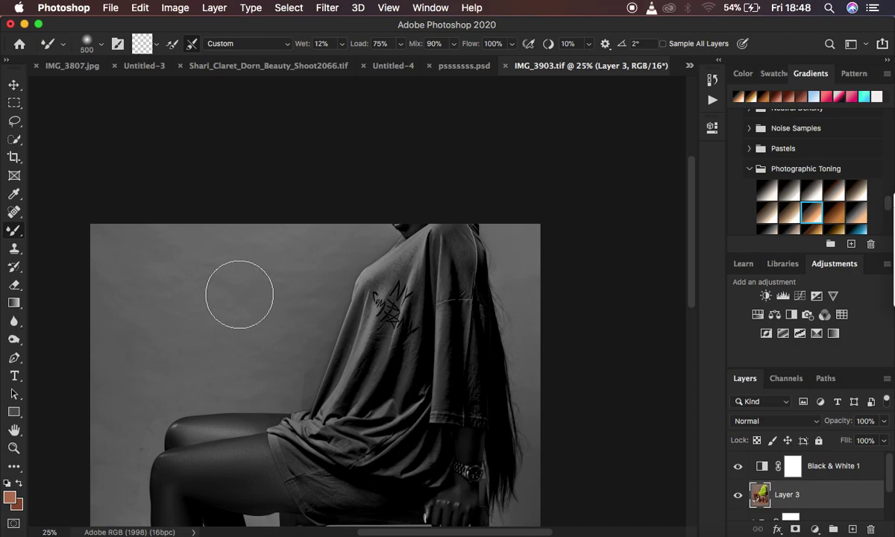
{"action": "mouse_move", "coordinate": [157, 261]}
{"action": "left_mouse_down"}
{"action": "mouse_move", "coordinate": [156, 289]}
{"action": "mouse_move", "coordinate": [198, 223]}
{"action": "mouse_move", "coordinate": [156, 264]}
{"action": "mouse_move", "coordinate": [246, 279]}
{"action": "mouse_move", "coordinate": [266, 267]}
{"action": "mouse_move", "coordinate": [279, 294]}
{"action": "mouse_move", "coordinate": [130, 351]}
{"action": "mouse_move", "coordinate": [134, 270]}
{"action": "mouse_move", "coordinate": [144, 324]}
{"action": "mouse_move", "coordinate": [189, 360]}
{"action": "mouse_move", "coordinate": [314, 260]}
{"action": "mouse_move", "coordinate": [162, 248]}
{"action": "mouse_move", "coordinate": [128, 270]}
{"action": "mouse_move", "coordinate": [135, 307]}
{"action": "left_mouse_up"}
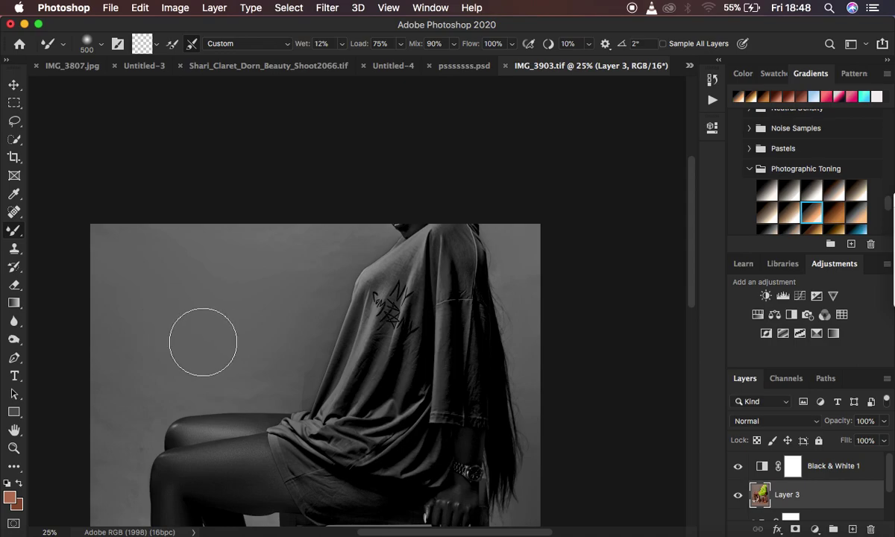
Reduce the Mixer Brush to 125 and smooth the backdrop along the front edge of the shirt up to the shoulder.
{"action": "key", "text": "super+plus"}
{"action": "key", "text": "super+plus"}
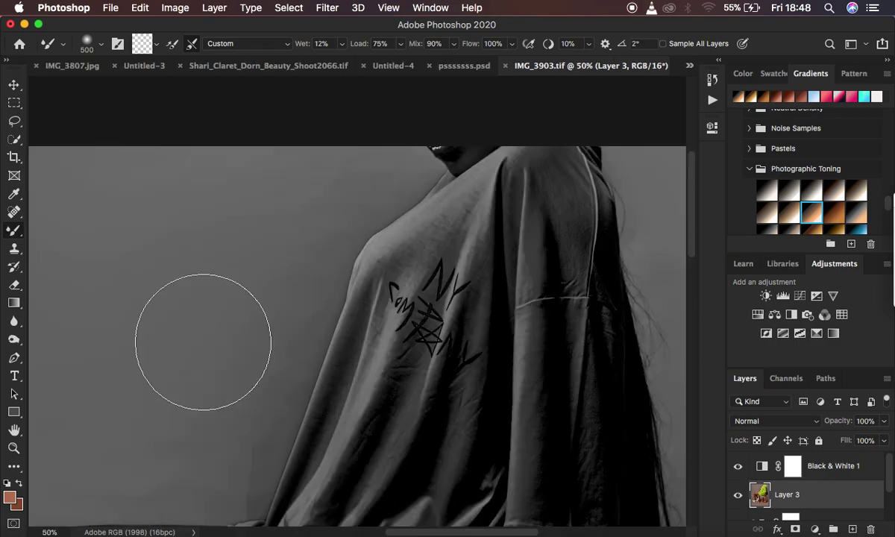
{"action": "key", "text": "bracketleft"}
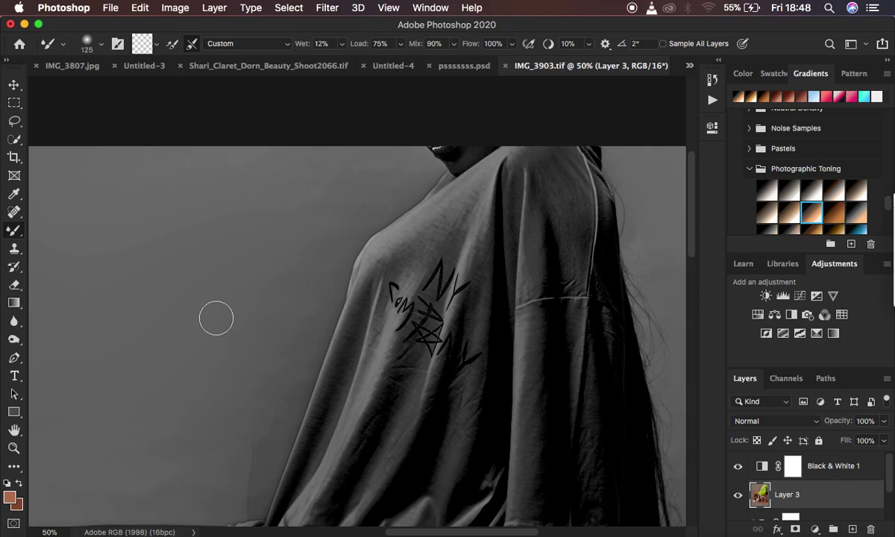
{"action": "scroll", "coordinate": [348, 329], "scroll_direction": "down", "scroll_amount": 5}
{"action": "mouse_move", "coordinate": [218, 317]}
{"action": "left_mouse_down"}
{"action": "mouse_move", "coordinate": [255, 349]}
{"action": "mouse_move", "coordinate": [269, 321]}
{"action": "mouse_move", "coordinate": [265, 308]}
{"action": "mouse_move", "coordinate": [230, 362]}
{"action": "mouse_move", "coordinate": [236, 389]}
{"action": "mouse_move", "coordinate": [252, 342]}
{"action": "mouse_move", "coordinate": [264, 348]}
{"action": "mouse_move", "coordinate": [280, 309]}
{"action": "mouse_move", "coordinate": [253, 353]}
{"action": "mouse_move", "coordinate": [223, 373]}
{"action": "mouse_move", "coordinate": [75, 373]}
{"action": "mouse_move", "coordinate": [186, 373]}
{"action": "mouse_move", "coordinate": [249, 349]}
{"action": "mouse_move", "coordinate": [329, 150]}
{"action": "mouse_move", "coordinate": [379, 163]}
{"action": "mouse_move", "coordinate": [383, 154]}
{"action": "mouse_move", "coordinate": [395, 195]}
{"action": "mouse_move", "coordinate": [355, 169]}
{"action": "mouse_move", "coordinate": [319, 167]}
{"action": "mouse_move", "coordinate": [292, 143]}
{"action": "mouse_move", "coordinate": [259, 174]}
{"action": "mouse_move", "coordinate": [358, 153]}
{"action": "left_mouse_up"}
{"action": "scroll", "coordinate": [472, 182], "scroll_direction": "up", "scroll_amount": 5}
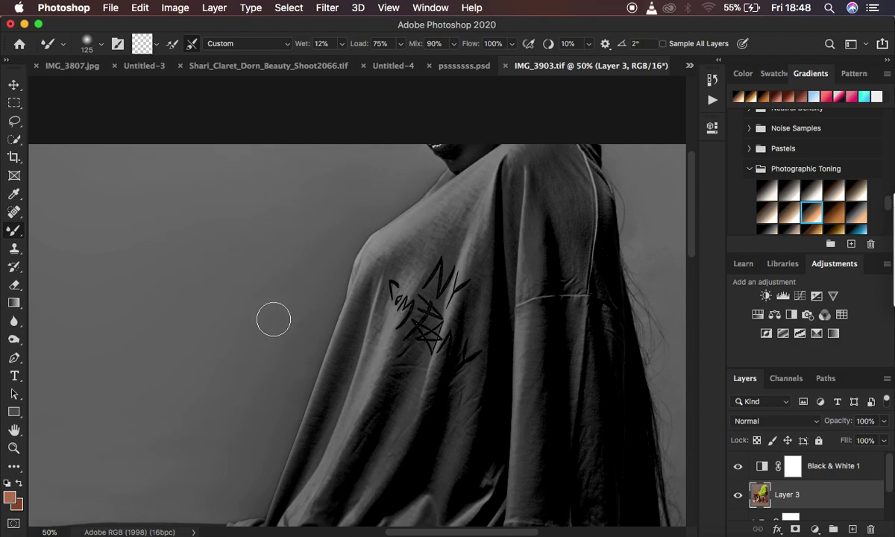
Blend away the blotches on the backdrop in front of the knees and shins with the Mixer Brush at sizes 125 to 200.
{"action": "scroll", "coordinate": [274, 319], "scroll_direction": "down", "scroll_amount": 10}
{"action": "scroll", "coordinate": [268, 318], "scroll_direction": "left", "scroll_amount": 3}
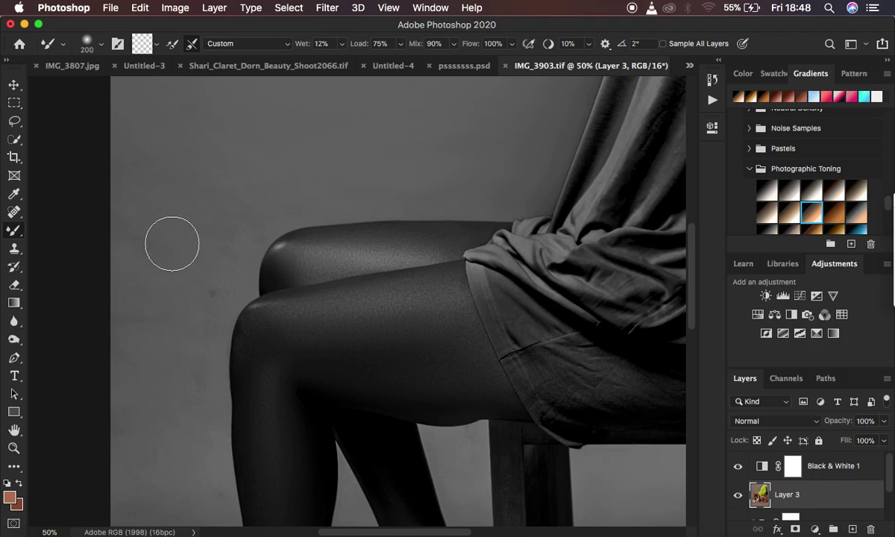
{"action": "mouse_move", "coordinate": [149, 180]}
{"action": "left_mouse_down"}
{"action": "mouse_move", "coordinate": [158, 132]}
{"action": "mouse_move", "coordinate": [150, 120]}
{"action": "mouse_move", "coordinate": [174, 207]}
{"action": "mouse_move", "coordinate": [222, 221]}
{"action": "mouse_move", "coordinate": [203, 240]}
{"action": "mouse_move", "coordinate": [201, 257]}
{"action": "mouse_move", "coordinate": [154, 207]}
{"action": "mouse_move", "coordinate": [135, 126]}
{"action": "mouse_move", "coordinate": [160, 150]}
{"action": "mouse_move", "coordinate": [185, 220]}
{"action": "mouse_move", "coordinate": [194, 357]}
{"action": "mouse_move", "coordinate": [132, 350]}
{"action": "mouse_move", "coordinate": [135, 322]}
{"action": "mouse_move", "coordinate": [267, 220]}
{"action": "mouse_move", "coordinate": [347, 181]}
{"action": "mouse_move", "coordinate": [328, 195]}
{"action": "mouse_move", "coordinate": [350, 188]}
{"action": "mouse_move", "coordinate": [335, 197]}
{"action": "mouse_move", "coordinate": [277, 182]}
{"action": "mouse_move", "coordinate": [323, 158]}
{"action": "mouse_move", "coordinate": [124, 222]}
{"action": "mouse_move", "coordinate": [126, 150]}
{"action": "mouse_move", "coordinate": [168, 246]}
{"action": "left_mouse_up"}
{"action": "scroll", "coordinate": [164, 296], "scroll_direction": "down", "scroll_amount": 5}
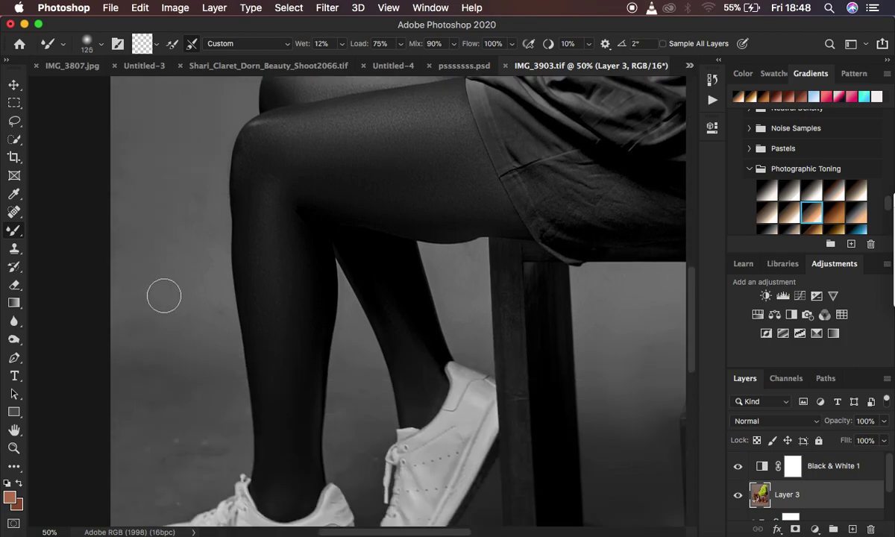
{"action": "mouse_move", "coordinate": [180, 183]}
{"action": "left_mouse_down"}
{"action": "mouse_move", "coordinate": [179, 254]}
{"action": "mouse_move", "coordinate": [165, 265]}
{"action": "mouse_move", "coordinate": [124, 209]}
{"action": "mouse_move", "coordinate": [152, 234]}
{"action": "mouse_move", "coordinate": [199, 326]}
{"action": "mouse_move", "coordinate": [185, 348]}
{"action": "mouse_move", "coordinate": [119, 328]}
{"action": "mouse_move", "coordinate": [144, 383]}
{"action": "mouse_move", "coordinate": [176, 355]}
{"action": "mouse_move", "coordinate": [209, 352]}
{"action": "mouse_move", "coordinate": [133, 280]}
{"action": "mouse_move", "coordinate": [118, 240]}
{"action": "mouse_move", "coordinate": [148, 161]}
{"action": "mouse_move", "coordinate": [172, 253]}
{"action": "left_mouse_up"}
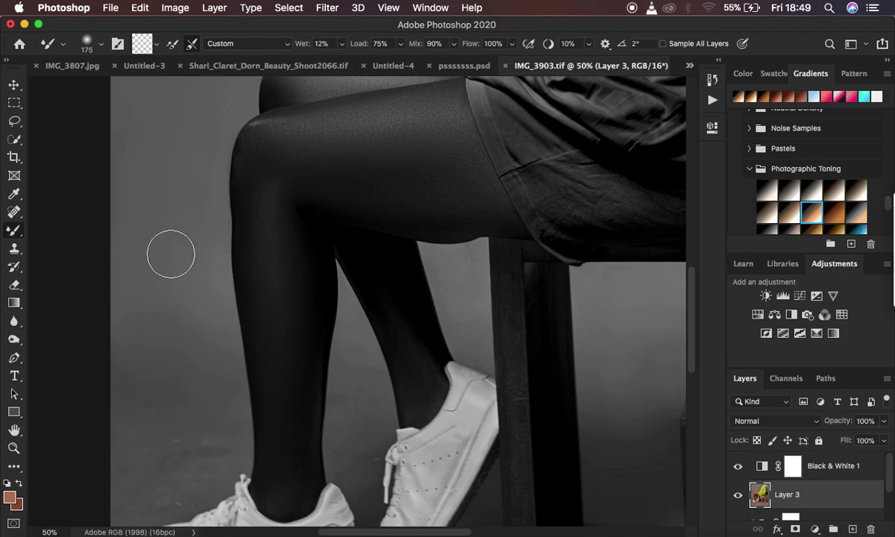
Smooth the scratches and stains on the floor in front of the sneakers with the Mixer Brush at sizes 100 and 175.
{"action": "scroll", "coordinate": [170, 253], "scroll_direction": "down", "scroll_amount": 5}
{"action": "scroll", "coordinate": [171, 254], "scroll_direction": "left", "scroll_amount": 2}
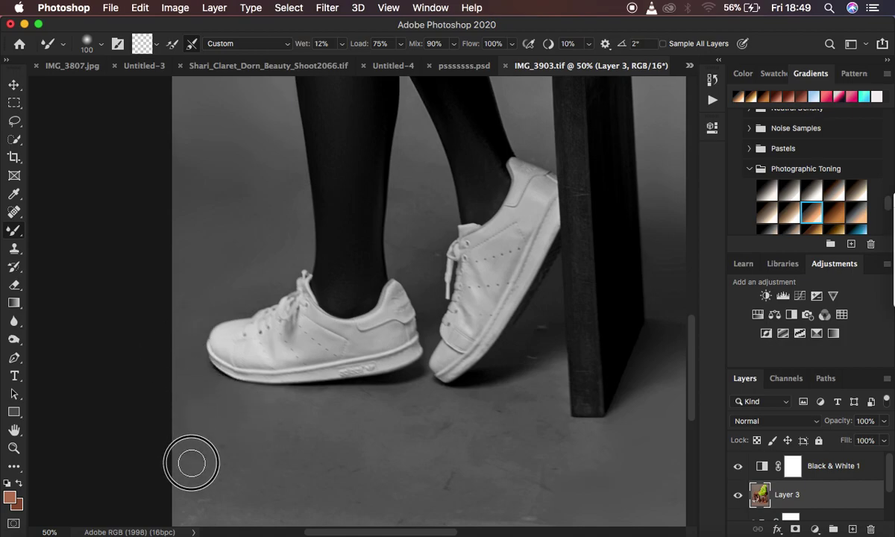
{"action": "scroll", "coordinate": [262, 407], "scroll_direction": "down", "scroll_amount": 5}
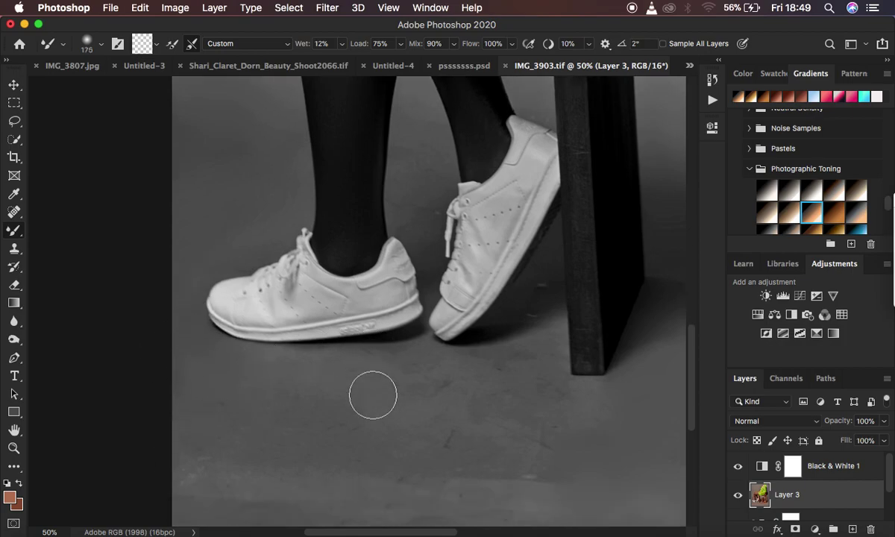
{"action": "mouse_move", "coordinate": [220, 343]}
{"action": "left_mouse_down"}
{"action": "mouse_move", "coordinate": [199, 335]}
{"action": "mouse_move", "coordinate": [227, 326]}
{"action": "mouse_move", "coordinate": [231, 339]}
{"action": "mouse_move", "coordinate": [230, 318]}
{"action": "mouse_move", "coordinate": [253, 344]}
{"action": "mouse_move", "coordinate": [274, 314]}
{"action": "mouse_move", "coordinate": [241, 299]}
{"action": "mouse_move", "coordinate": [332, 316]}
{"action": "mouse_move", "coordinate": [381, 373]}
{"action": "mouse_move", "coordinate": [233, 413]}
{"action": "mouse_move", "coordinate": [201, 403]}
{"action": "mouse_move", "coordinate": [185, 358]}
{"action": "mouse_move", "coordinate": [442, 338]}
{"action": "mouse_move", "coordinate": [438, 366]}
{"action": "mouse_move", "coordinate": [455, 394]}
{"action": "mouse_move", "coordinate": [541, 357]}
{"action": "mouse_move", "coordinate": [480, 393]}
{"action": "mouse_move", "coordinate": [369, 399]}
{"action": "mouse_move", "coordinate": [473, 304]}
{"action": "mouse_move", "coordinate": [419, 269]}
{"action": "mouse_move", "coordinate": [410, 279]}
{"action": "mouse_move", "coordinate": [431, 294]}
{"action": "left_mouse_up"}
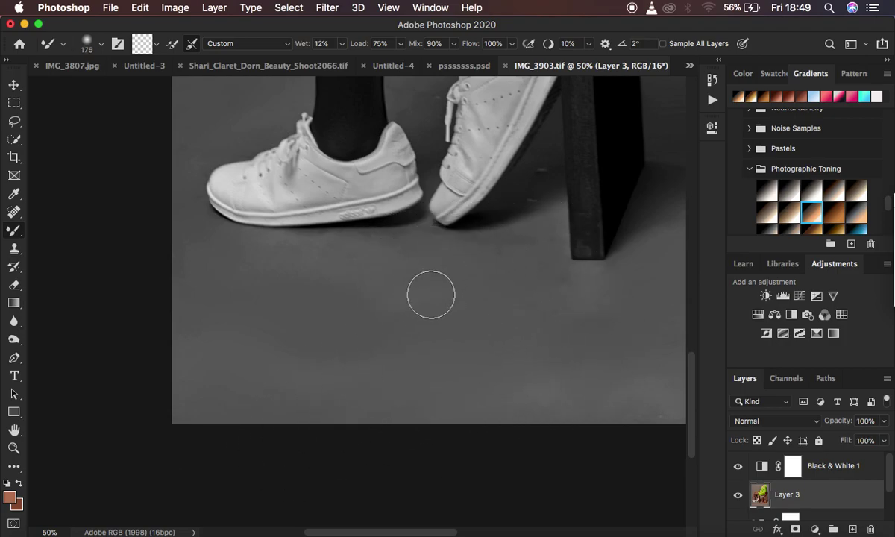
Soften the floor along the sneakers' shadows and remove the marks between the raised shoe and the chair leg with a smaller Mixer Brush.
{"action": "mouse_move", "coordinate": [319, 249]}
{"action": "left_mouse_down"}
{"action": "mouse_move", "coordinate": [432, 240]}
{"action": "mouse_move", "coordinate": [276, 254]}
{"action": "mouse_move", "coordinate": [498, 253]}
{"action": "mouse_move", "coordinate": [476, 253]}
{"action": "mouse_move", "coordinate": [555, 271]}
{"action": "mouse_move", "coordinate": [589, 321]}
{"action": "mouse_move", "coordinate": [521, 237]}
{"action": "left_mouse_up"}
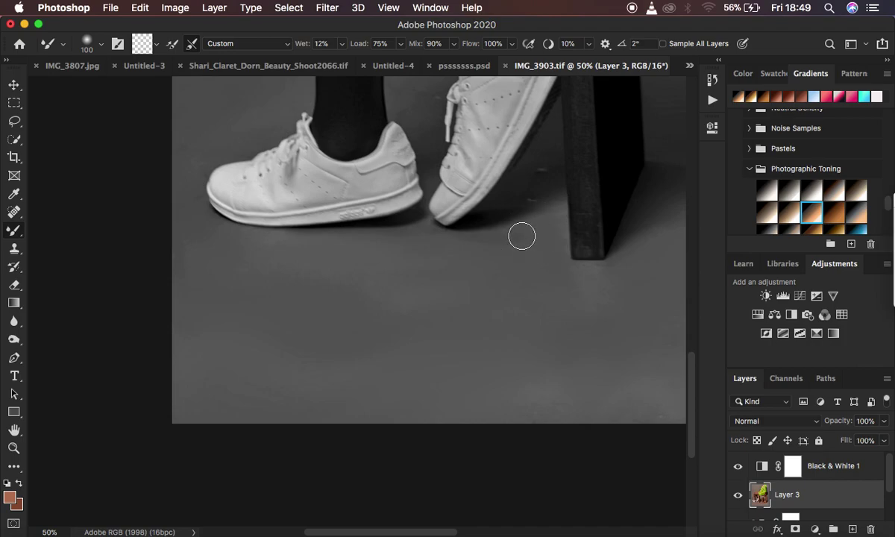
{"action": "mouse_move", "coordinate": [542, 165]}
{"action": "left_mouse_down"}
{"action": "mouse_move", "coordinate": [517, 202]}
{"action": "mouse_move", "coordinate": [512, 188]}
{"action": "mouse_move", "coordinate": [522, 203]}
{"action": "left_mouse_up"}
{"action": "scroll", "coordinate": [429, 217], "scroll_direction": "up", "scroll_amount": 5}
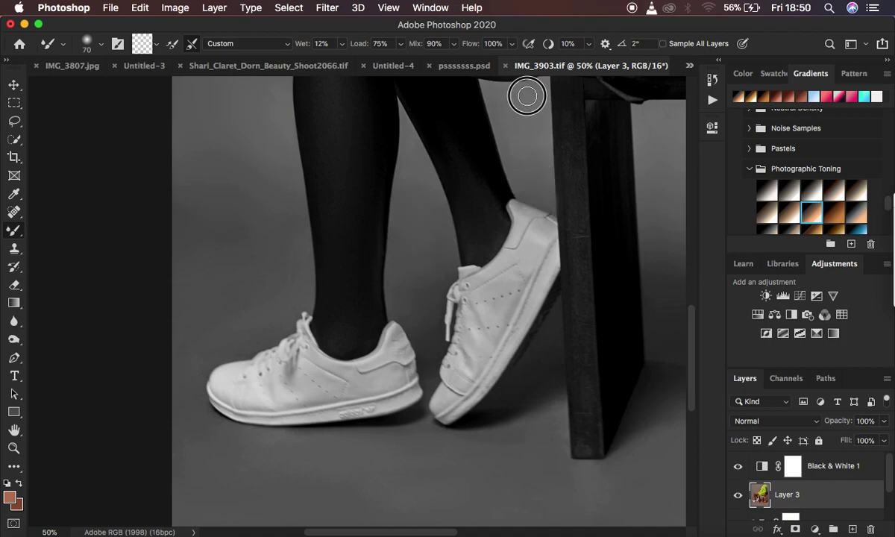
Show the whole photo and hide the Black & White 1 adjustment layer to check the retouched backdrop in color.
{"action": "key", "text": "super+minus"}
{"action": "key", "text": "super+minus"}
{"action": "key", "text": "super+minus"}
{"action": "key", "text": "super+minus"}
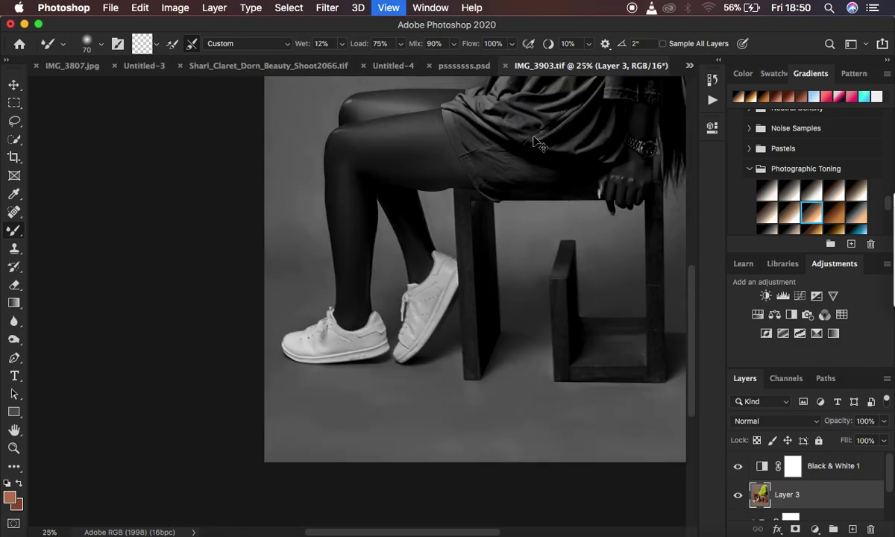
{"action": "key", "text": "super+equal"}
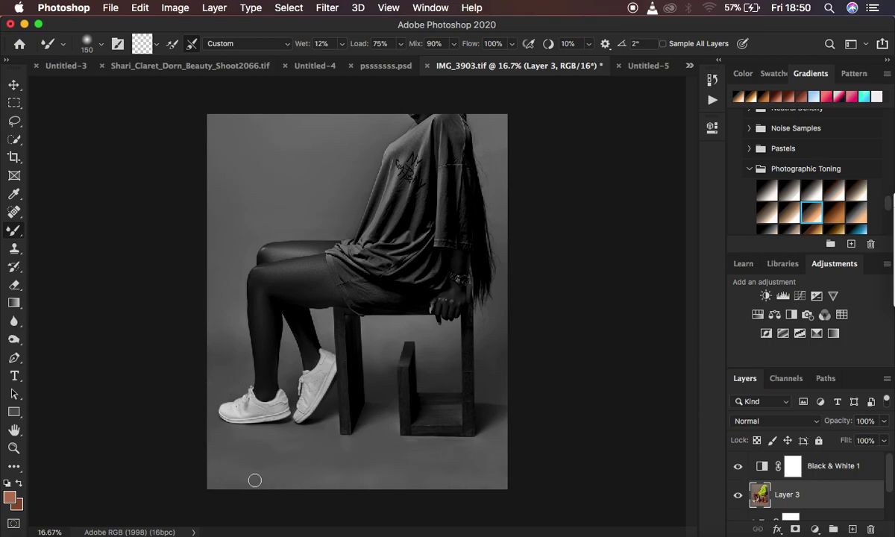
{"action": "left_click", "coordinate": [738, 467]}
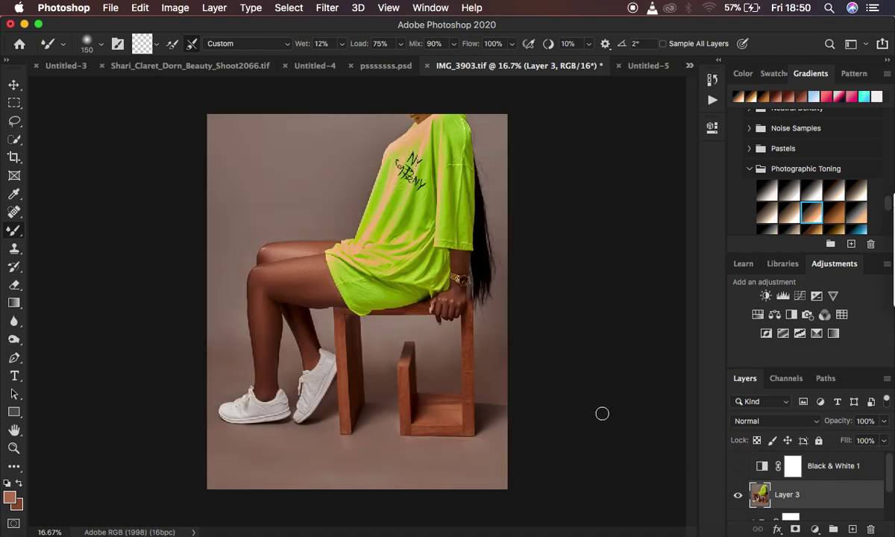